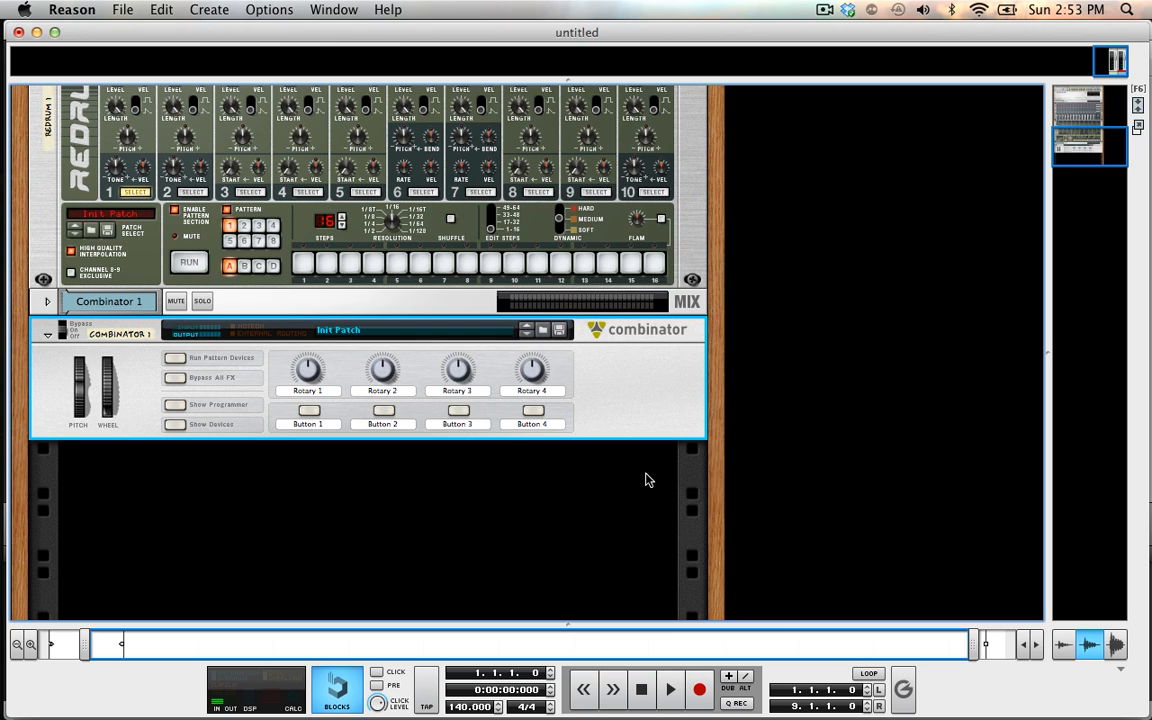
Add a Thor Polysonic Synthesizer to the rack and show its programmer.
left_click(200, 9)
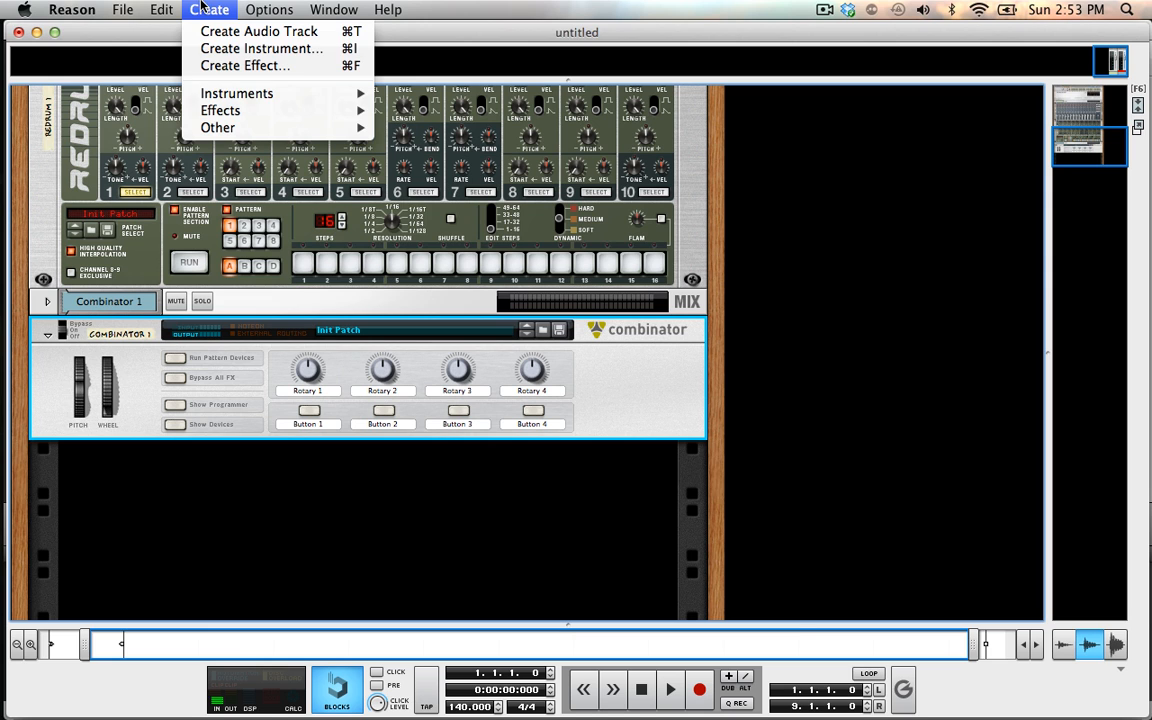
mouse_move(237, 116)
mouse_move(225, 93)
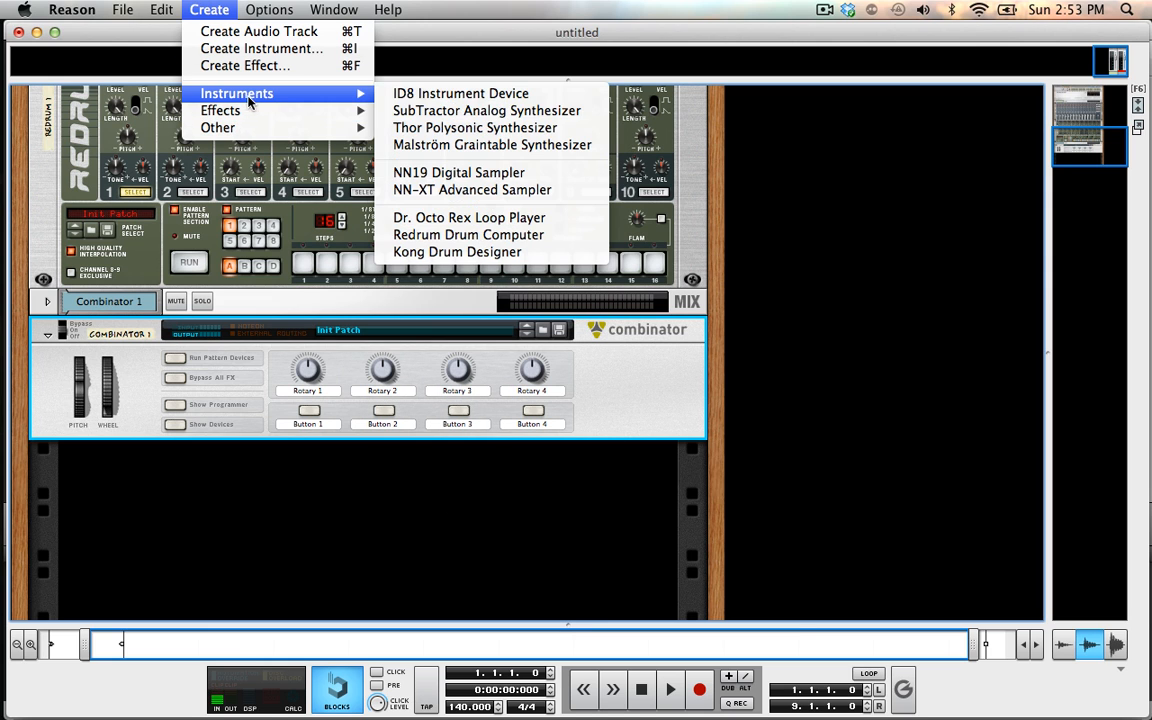
left_click(386, 124)
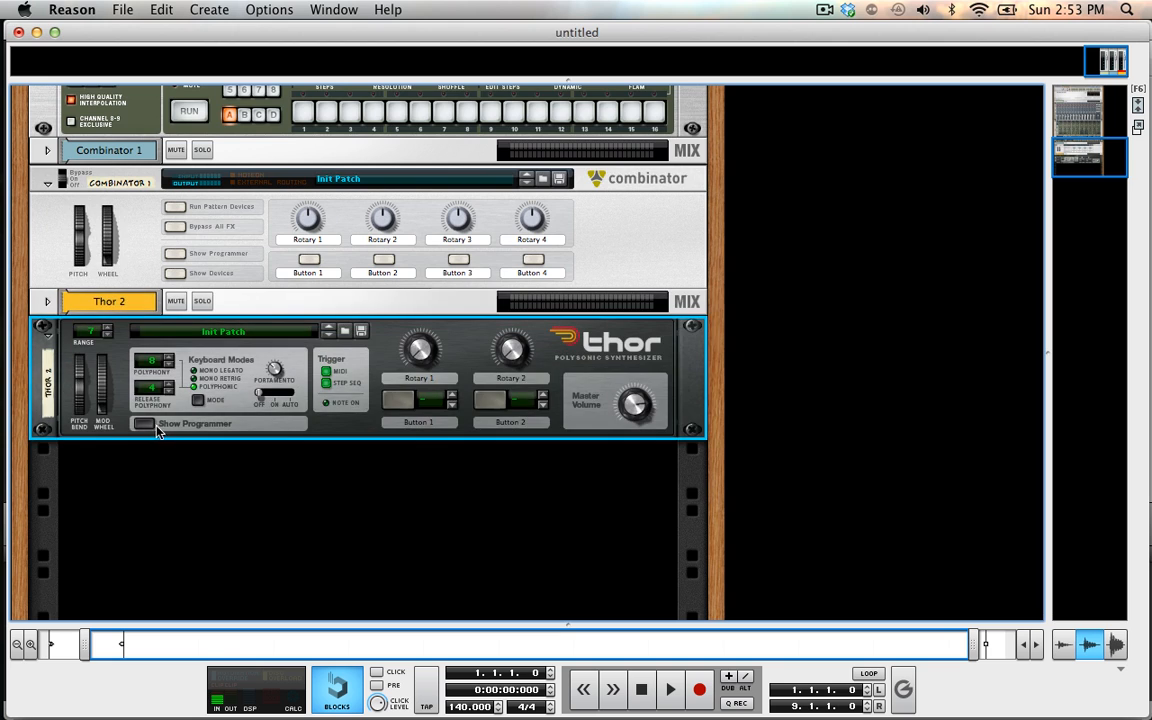
left_click(150, 427)
scroll(148, 430, "up", 3)
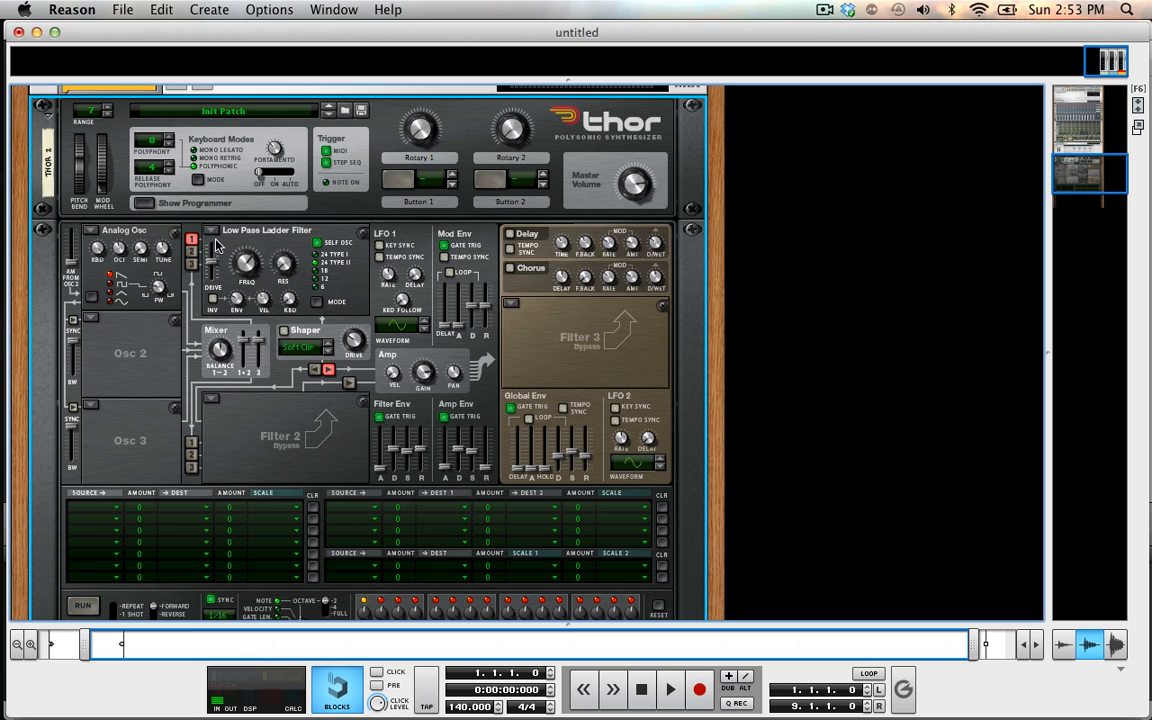
Set Thor's oscillators 1 and 2 to the Wavetable type.
left_click(95, 232)
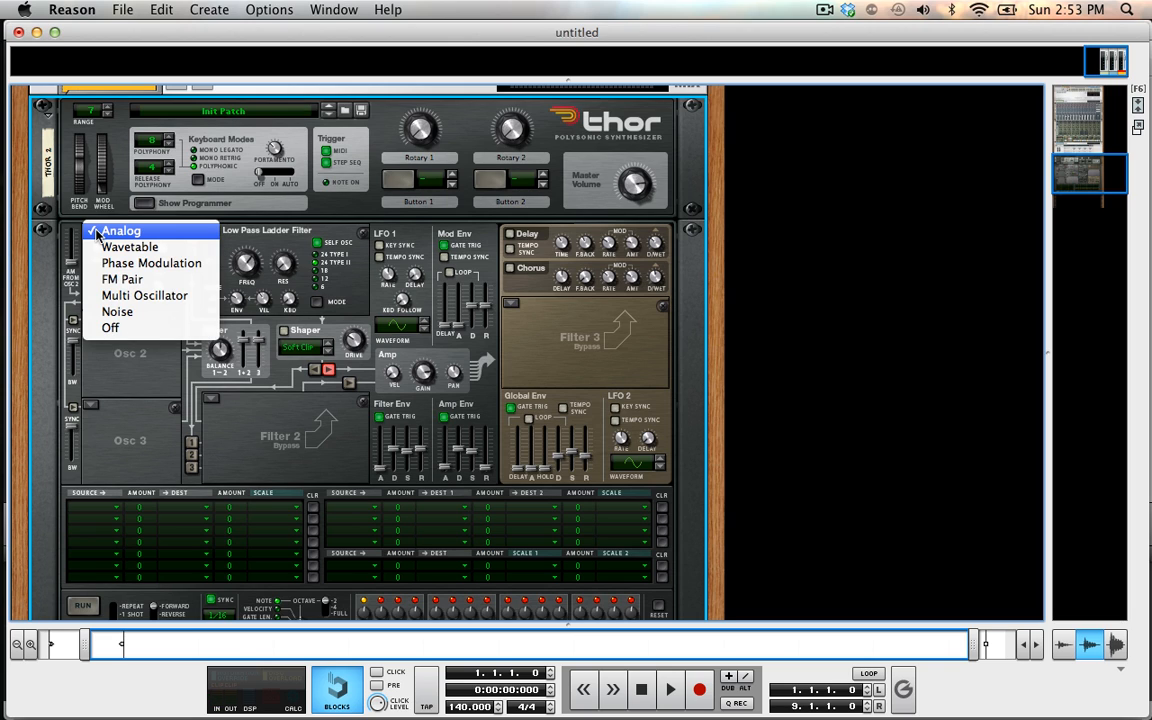
left_click(110, 247)
left_click(90, 317)
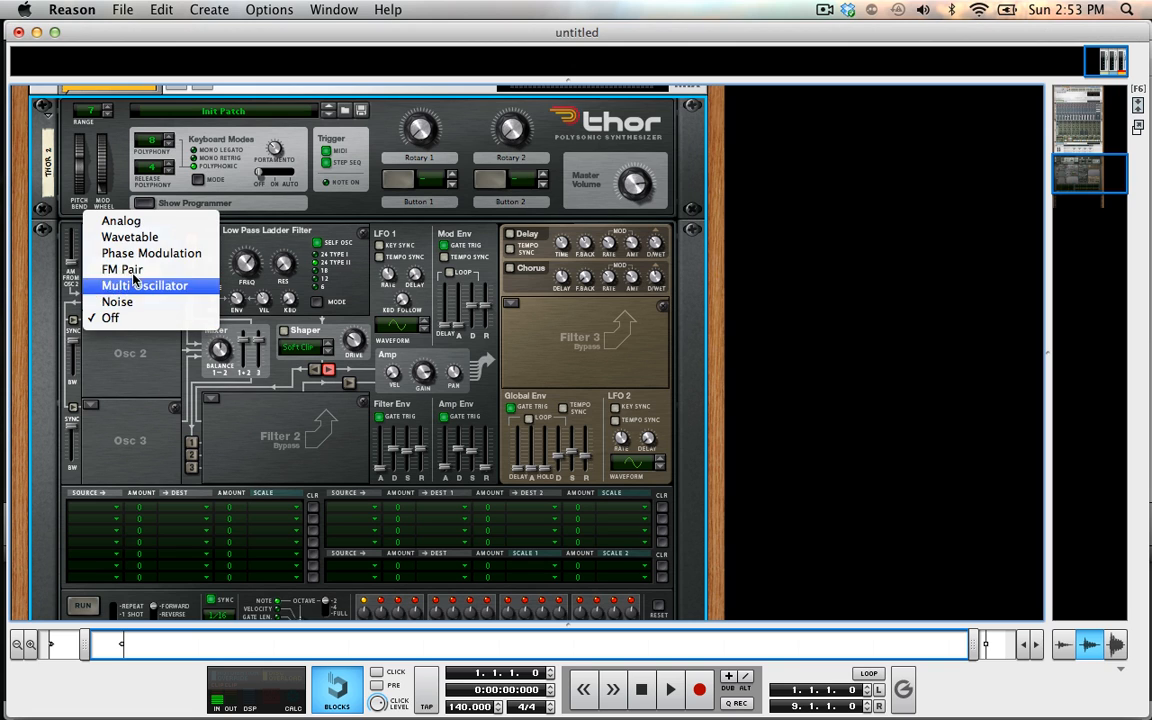
left_click(130, 237)
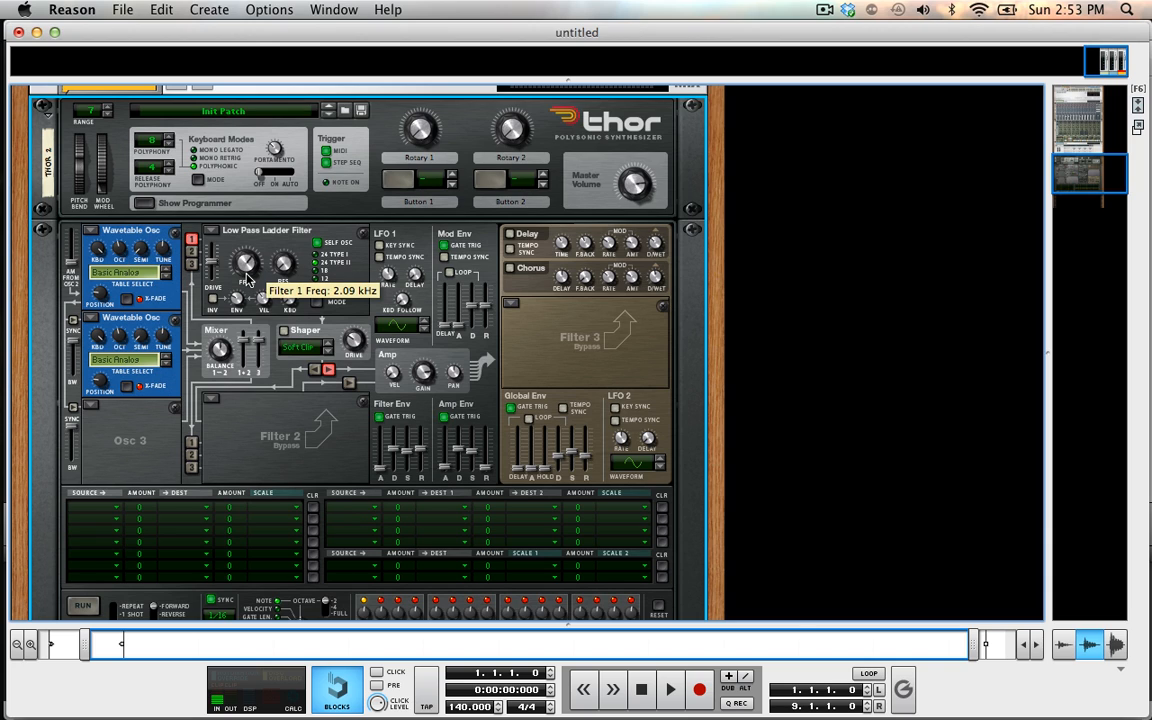
Route oscillator 2 into Filter 1 and set its wavetable position to about 43.
scroll(247, 280, "up", 1)
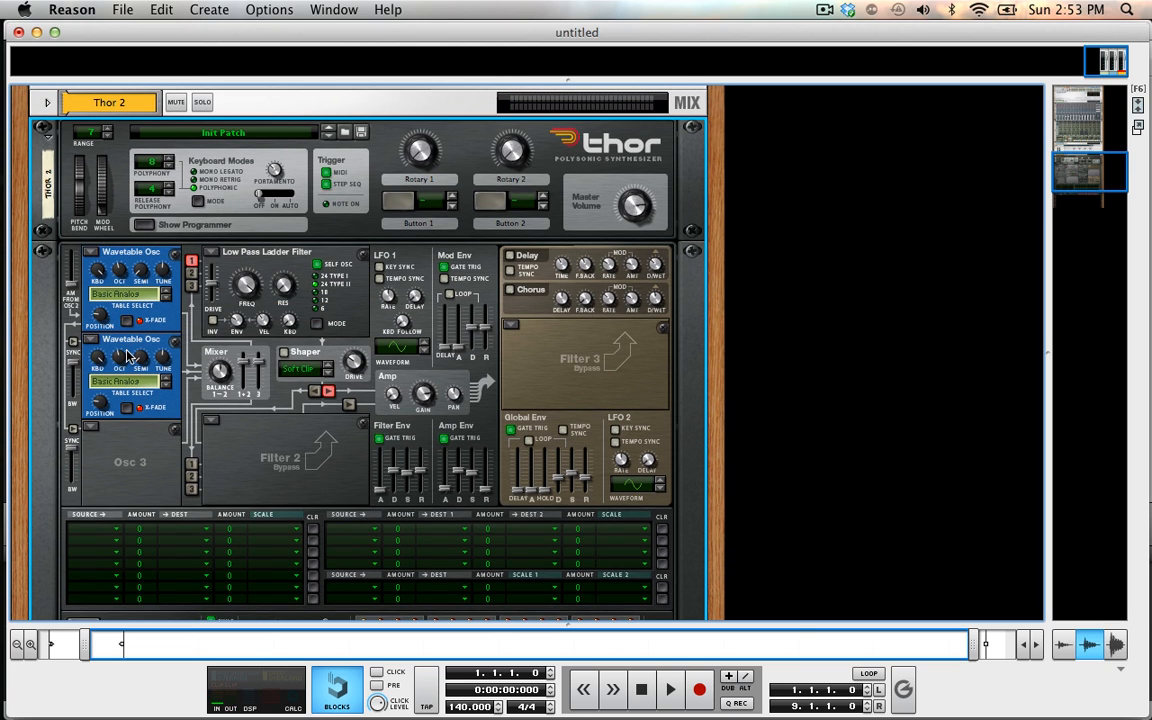
scroll(157, 322, "down", 5)
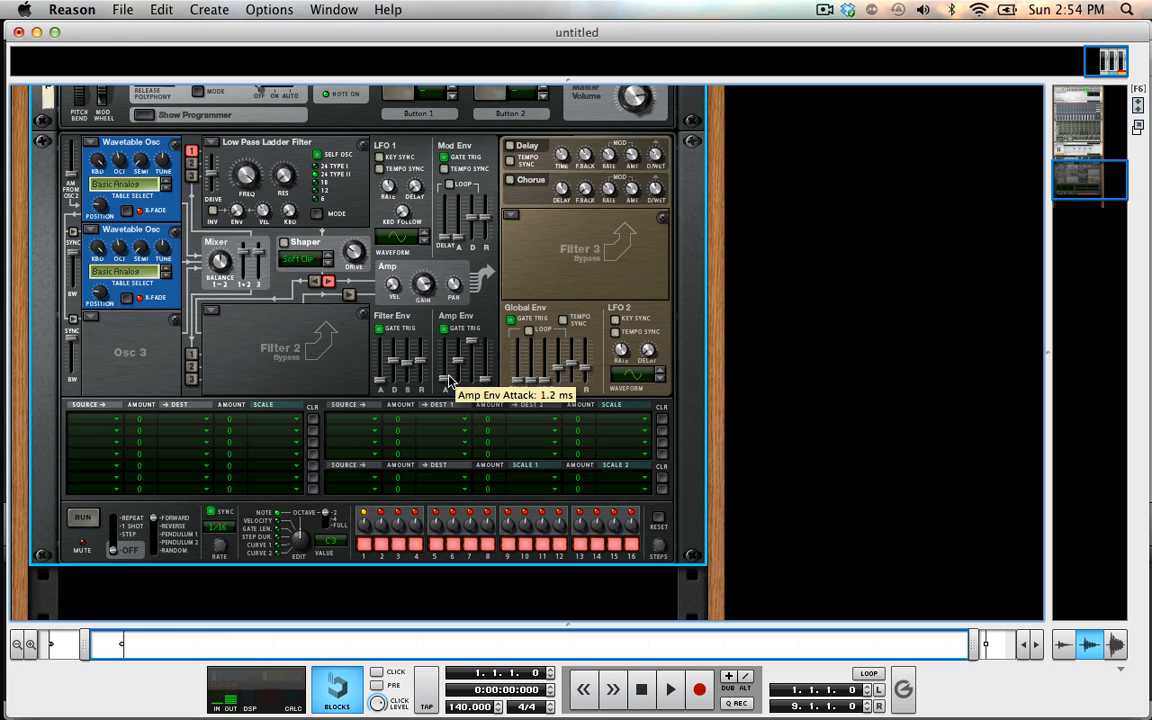
scroll(450, 376, "up", 5)
scroll(450, 376, "down", 2)
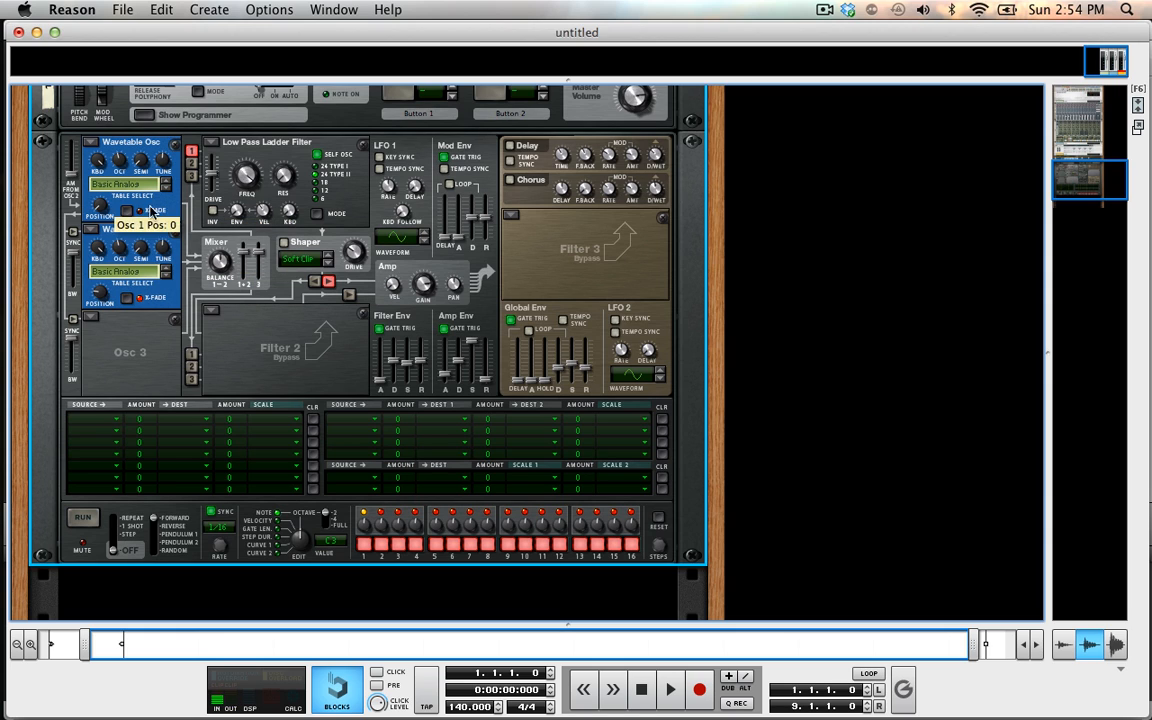
left_click(190, 163)
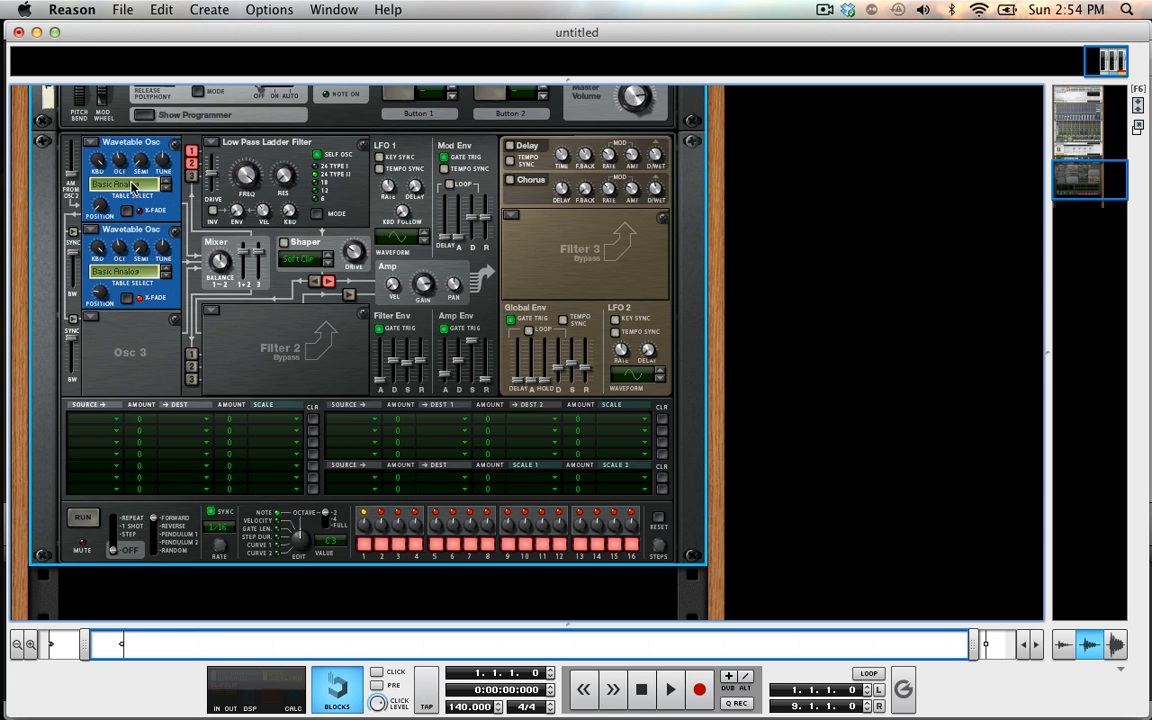
left_click(187, 162)
mouse_move(103, 285)
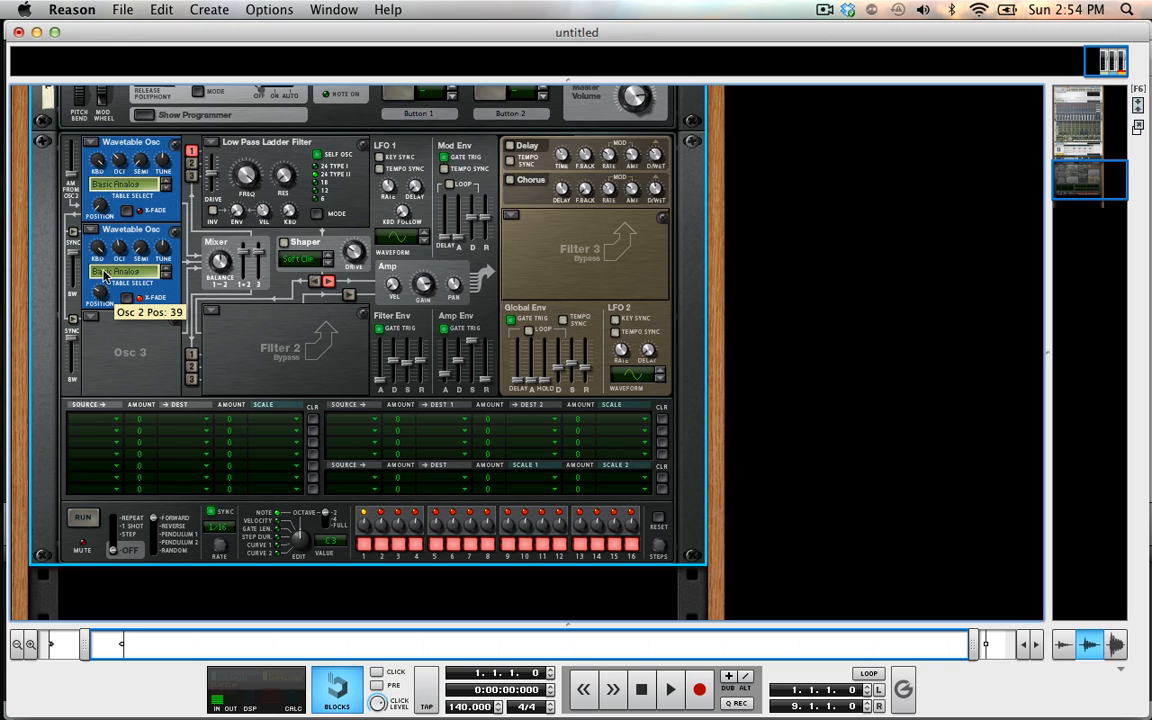
left_click_drag(100, 289, 92, 250)
left_click_drag(102, 311, 103, 195)
left_click(128, 298)
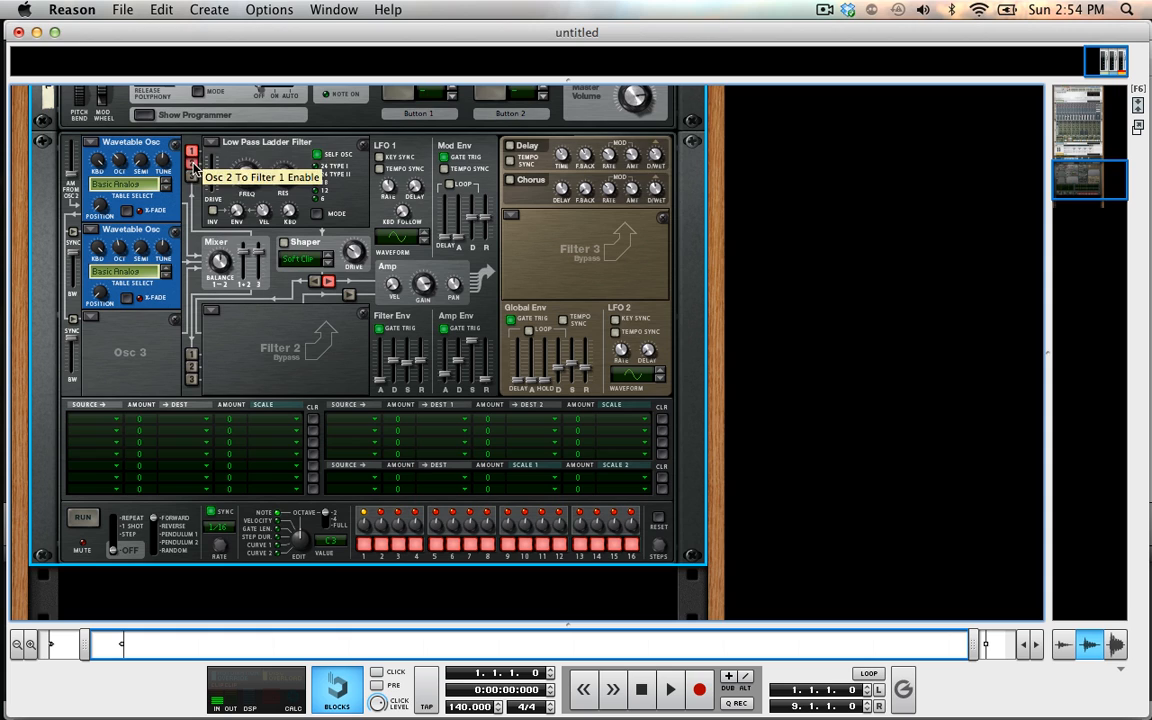
left_click_drag(97, 291, 121, 224)
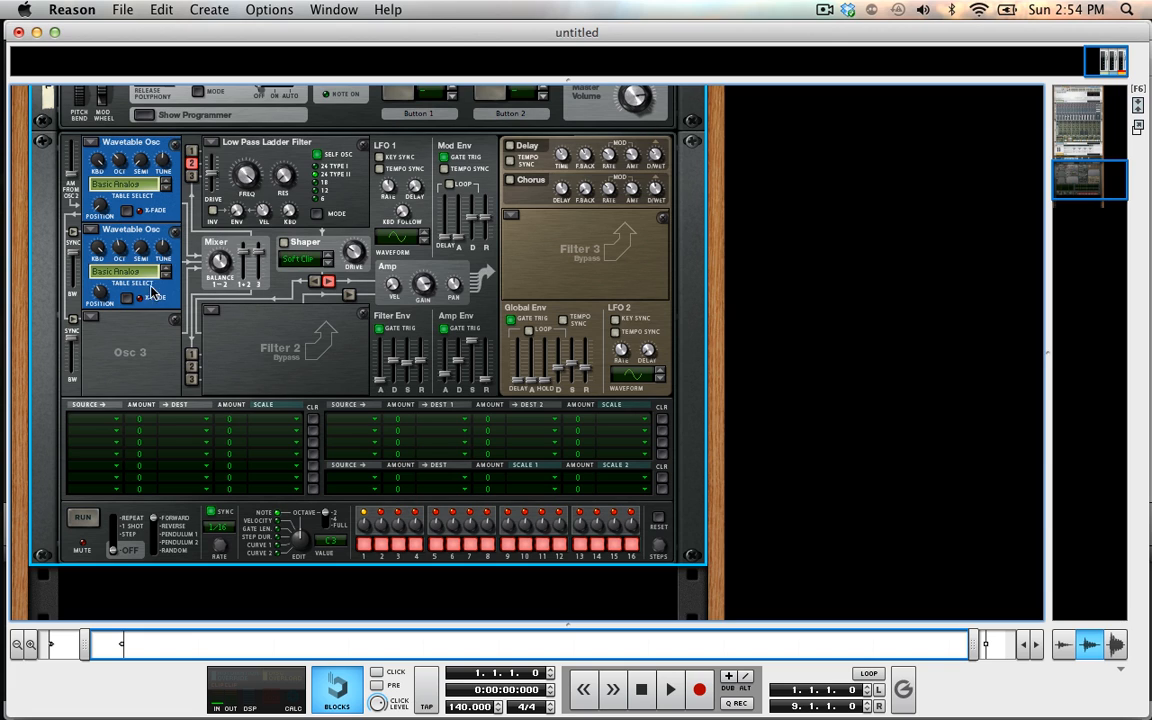
mouse_move(101, 292)
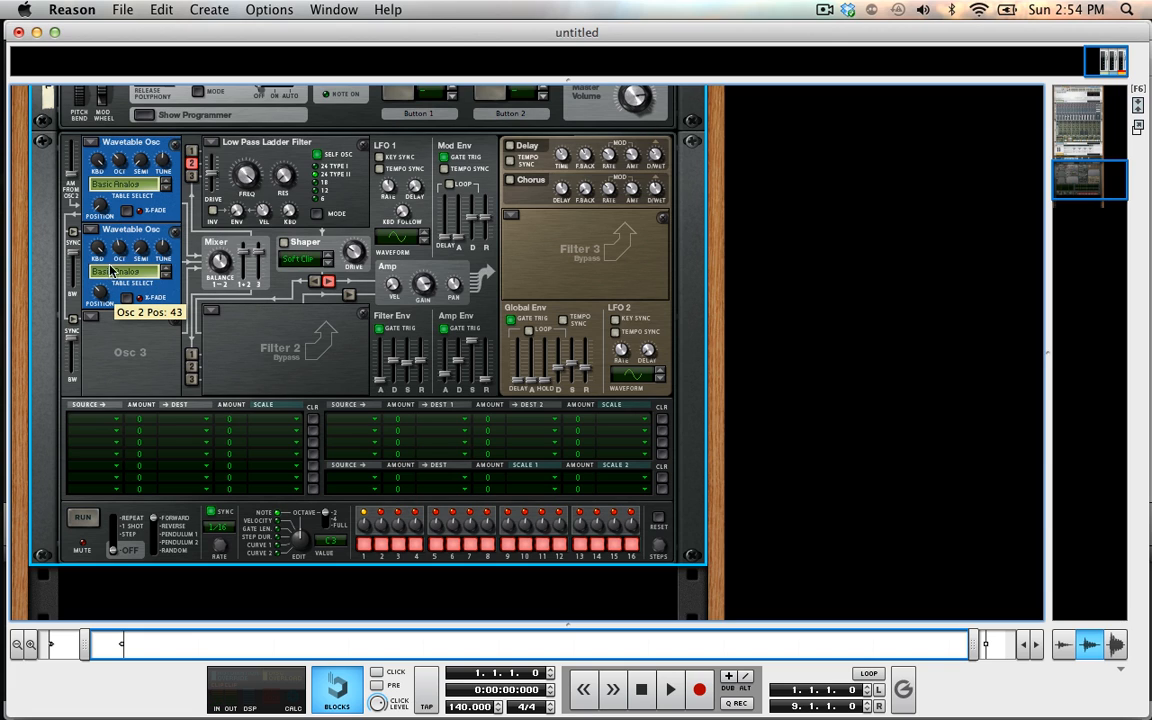
left_click_drag(117, 213, 111, 180)
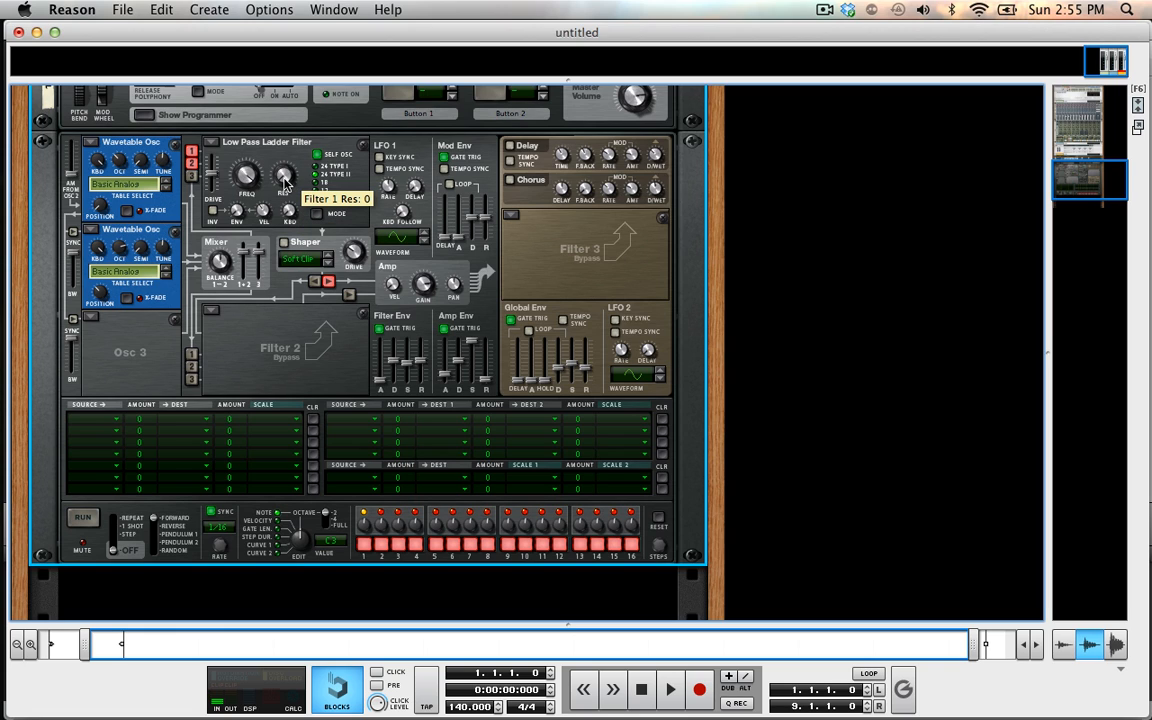
Adjust the resonance of the Low Pass Ladder Filter and raise its drive above 64.
left_click_drag(285, 178, 253, 106)
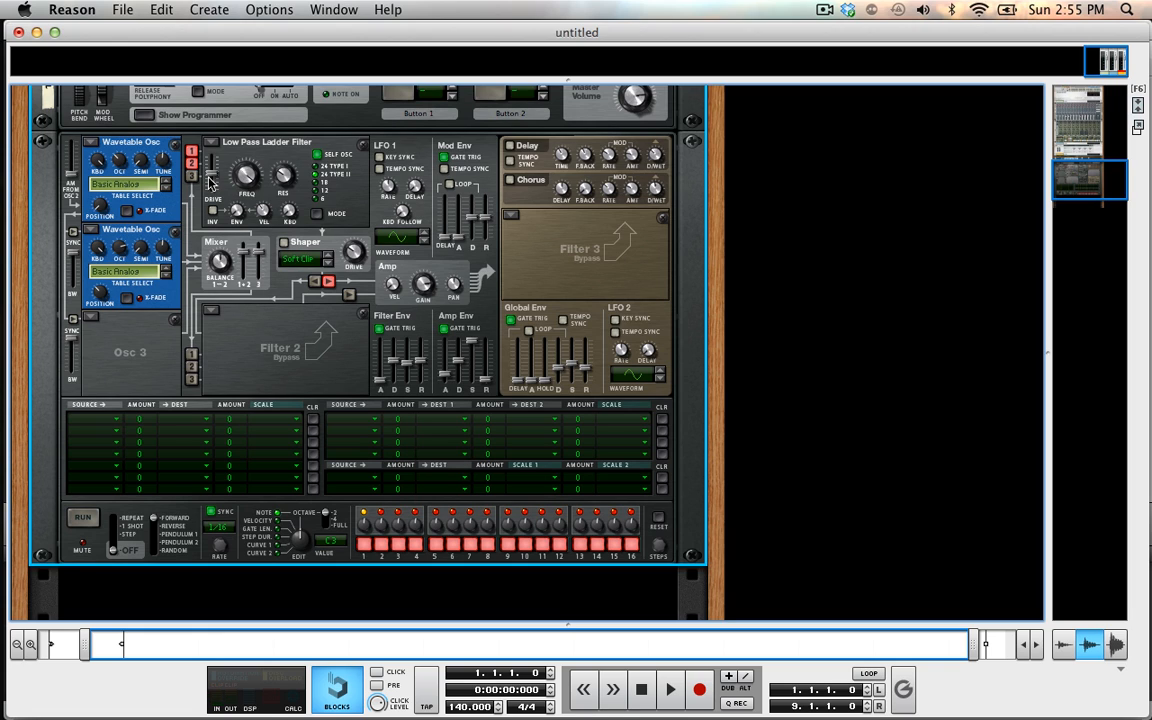
left_click_drag(211, 183, 219, 180)
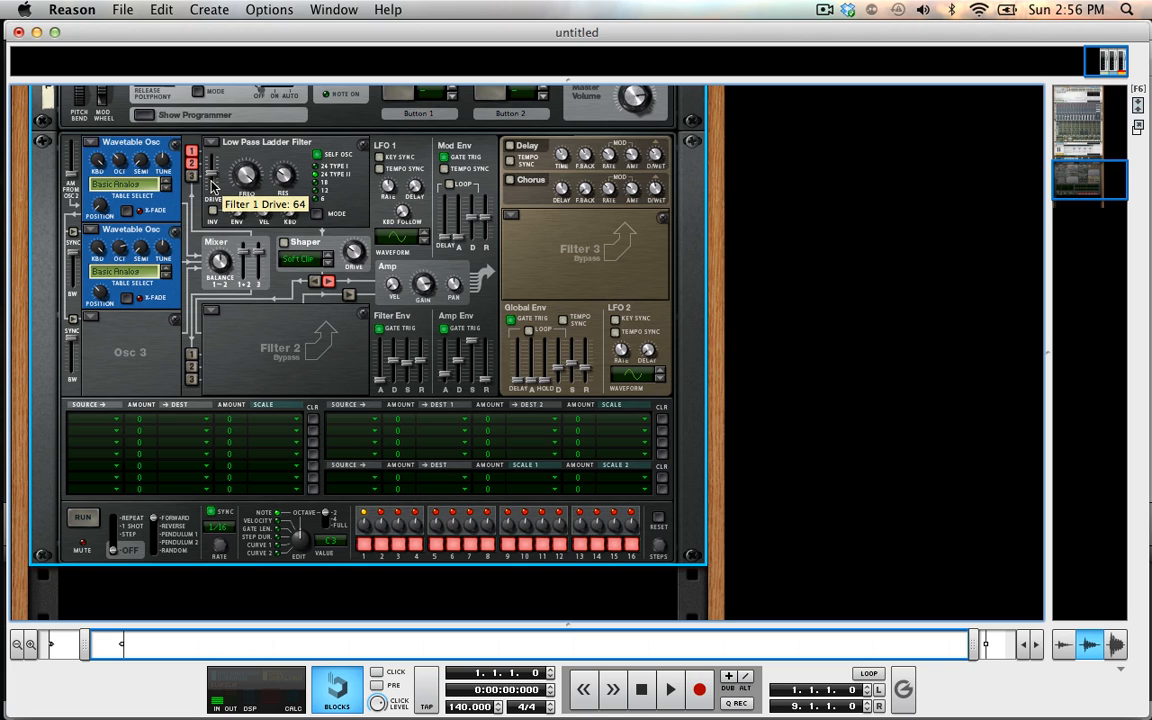
left_click_drag(212, 184, 209, 171)
left_click_drag(222, 190, 222, 190)
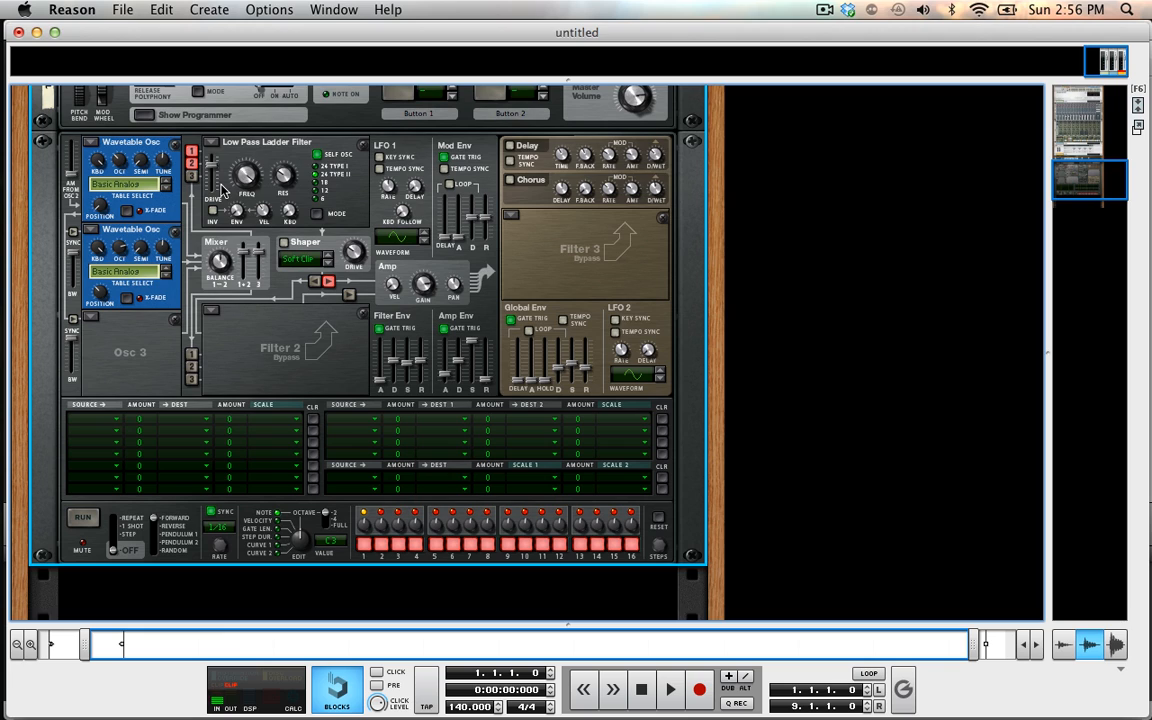
Enable Thor's Shaper, look through its shaping modes and keep Soft Clip.
left_click(285, 245)
left_click(306, 260)
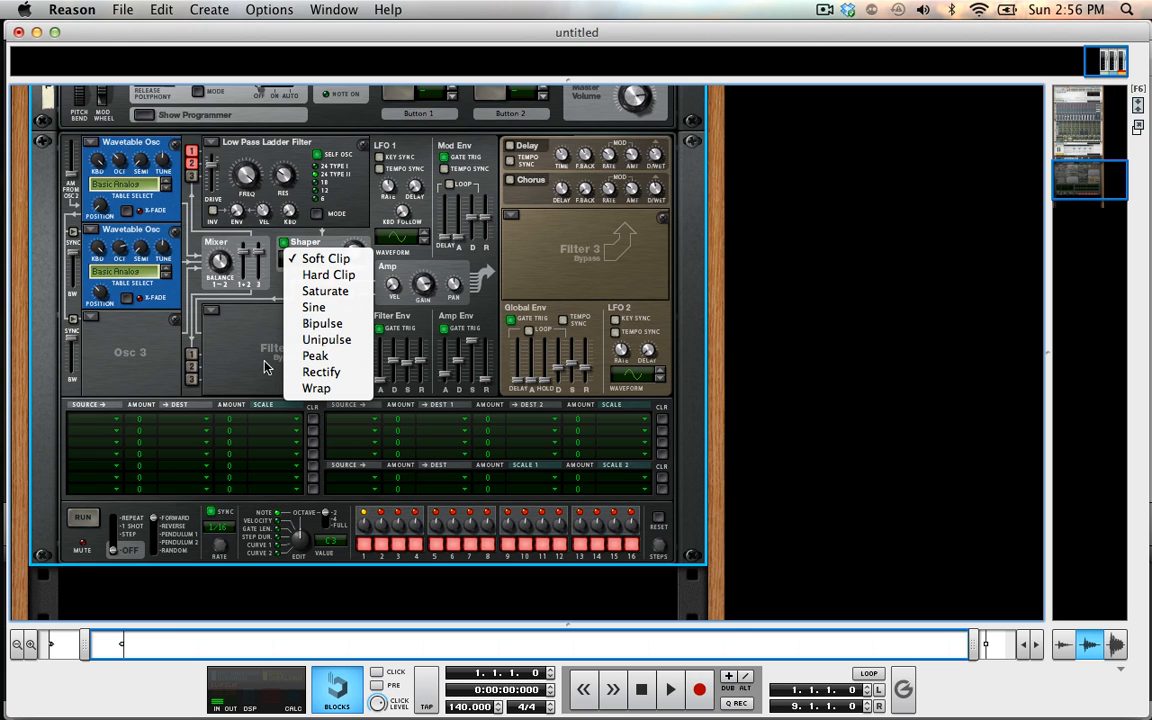
left_click(257, 321)
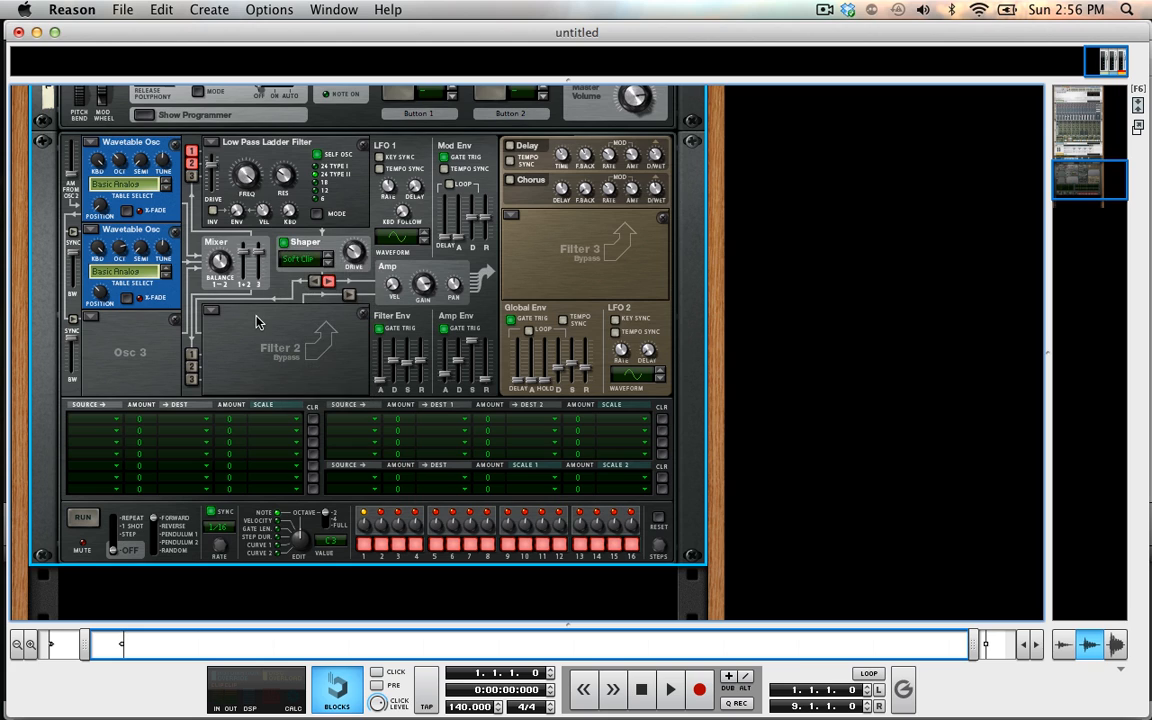
left_click(297, 262)
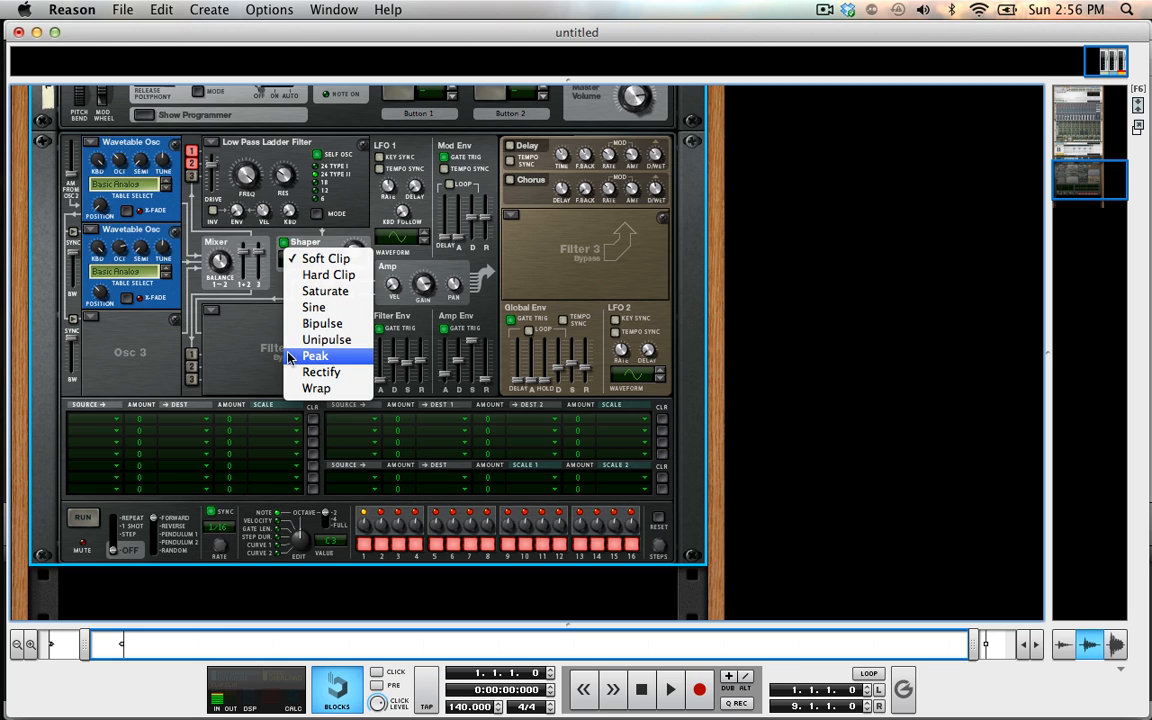
left_click(241, 310)
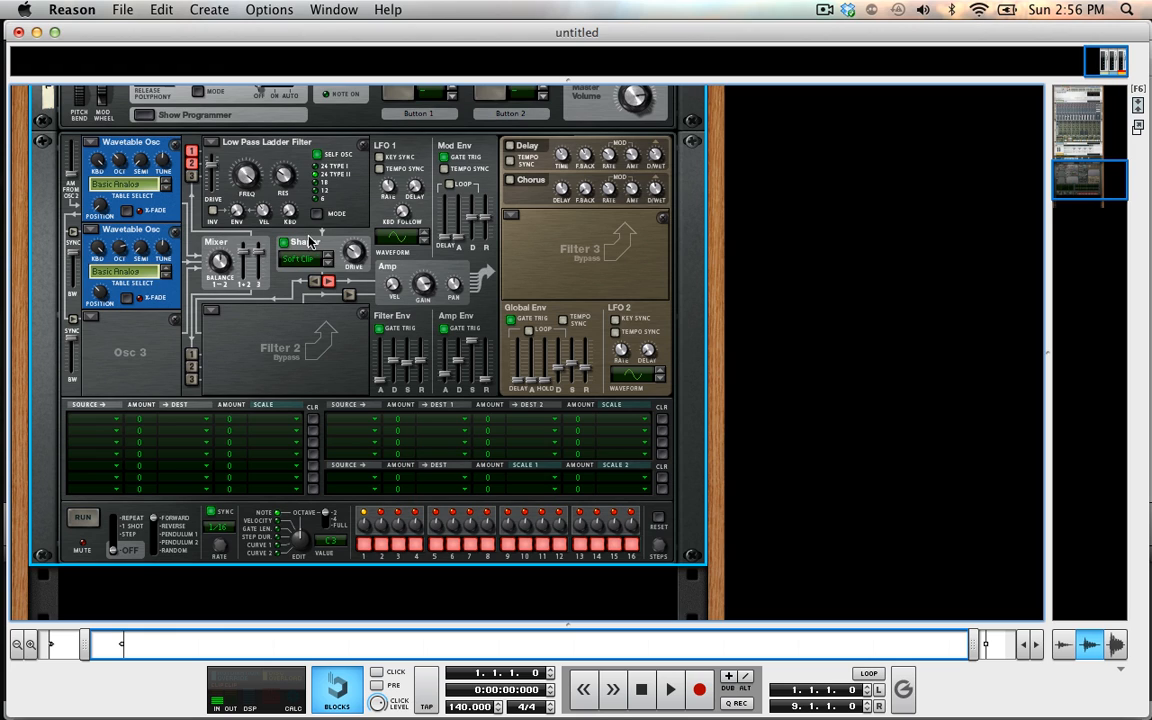
Adjust the Shaper's drive and compare the sound with the Shaper off, leaving it enabled.
mouse_move(350, 255)
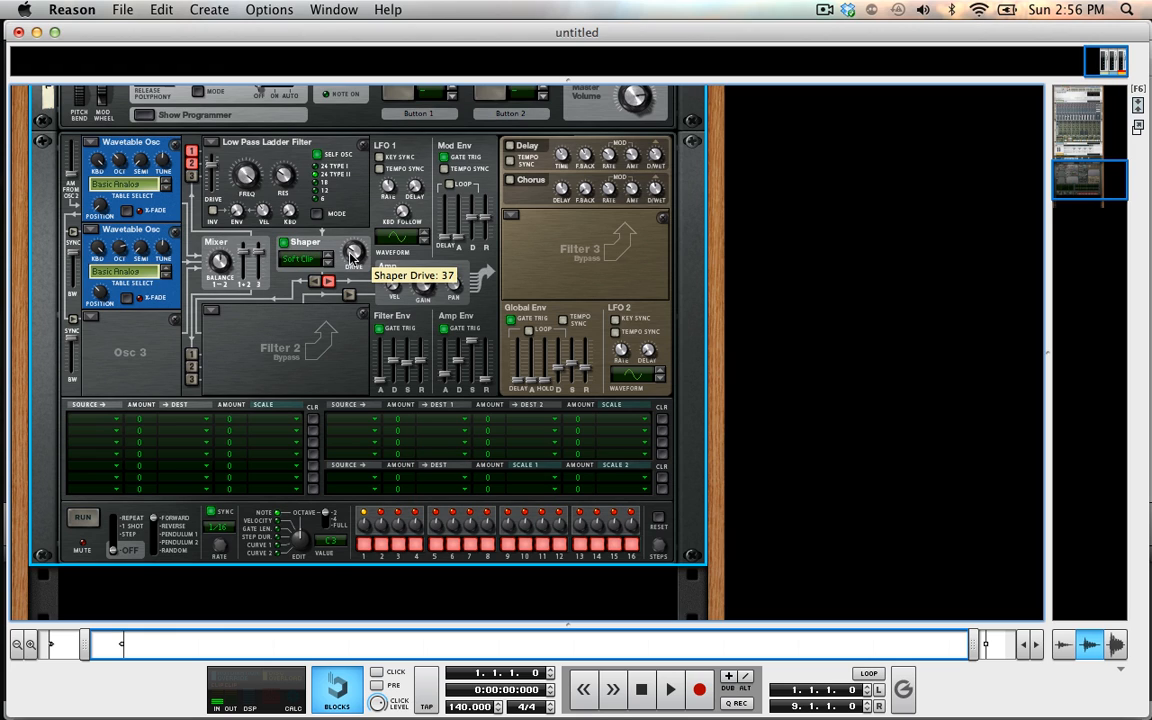
left_click_drag(351, 257, 356, 240)
left_click_drag(358, 245, 352, 245)
left_click(285, 244)
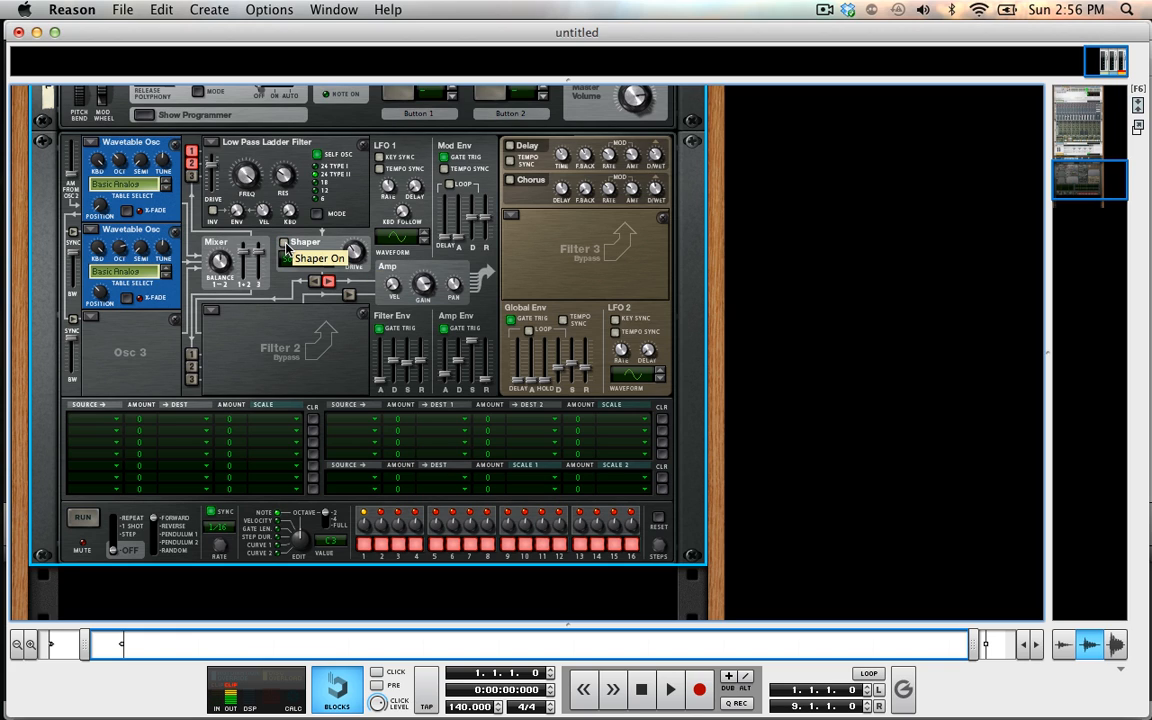
left_click(285, 245)
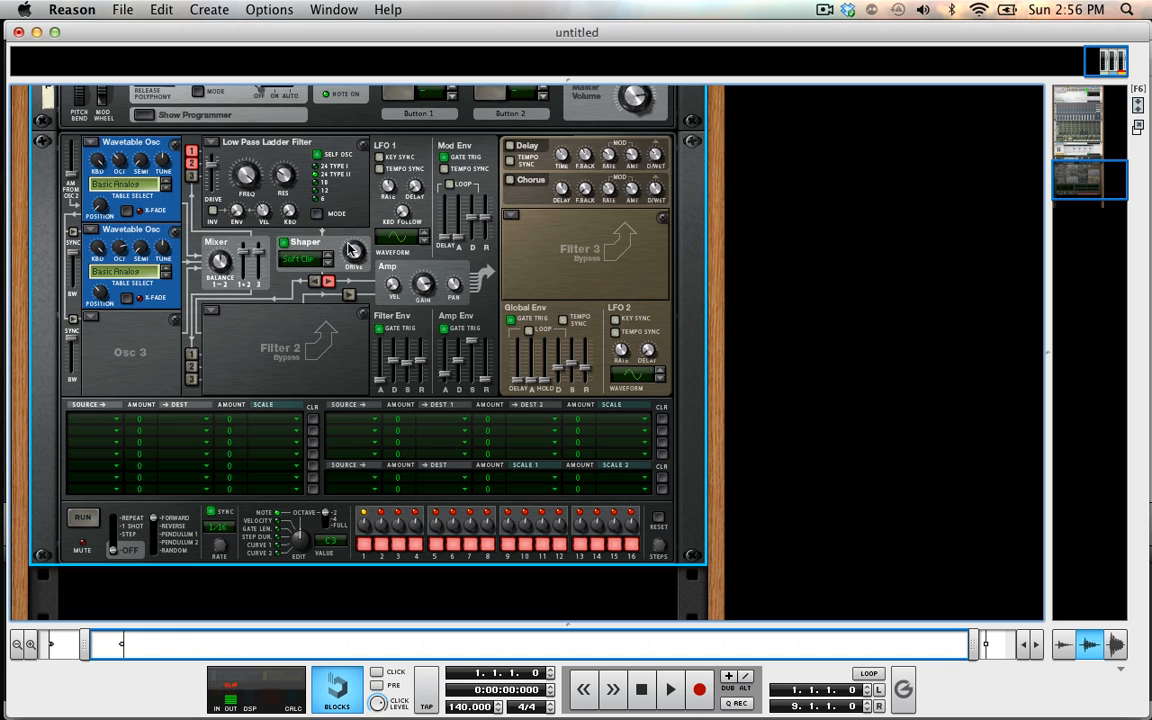
mouse_move(353, 256)
Set oscillator 3 to Wavetable with the 10 Sines table and route it into Filter 1.
left_click(91, 317)
left_click(120, 234)
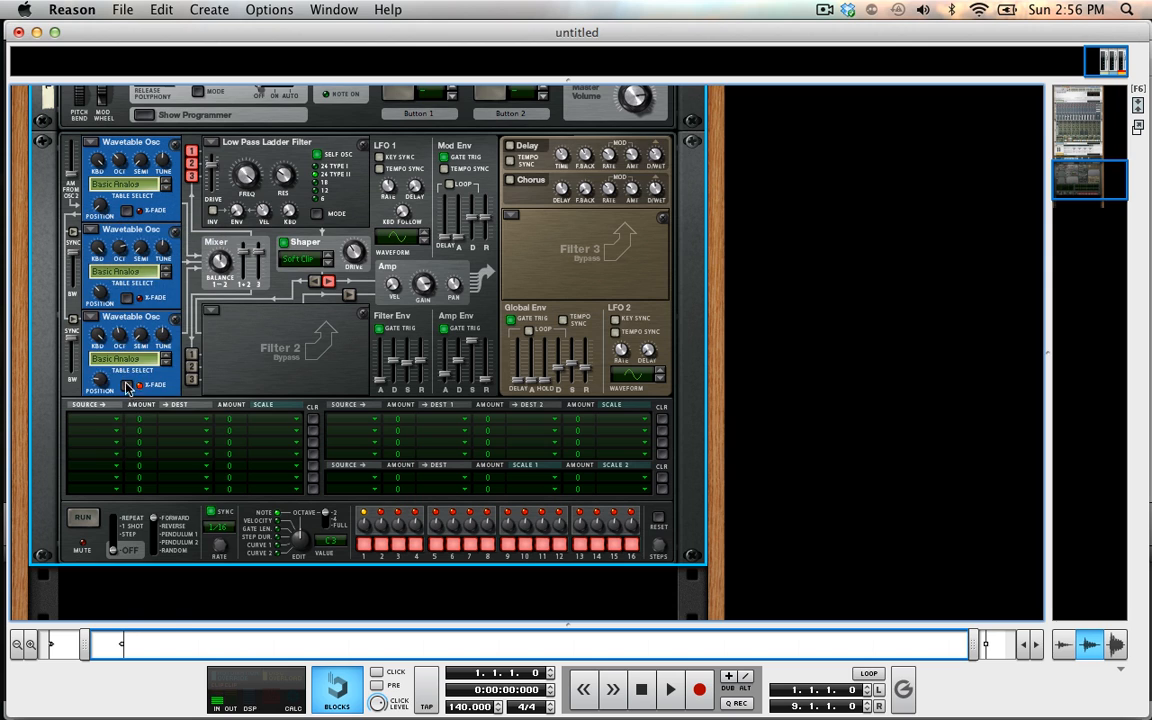
left_click(120, 358)
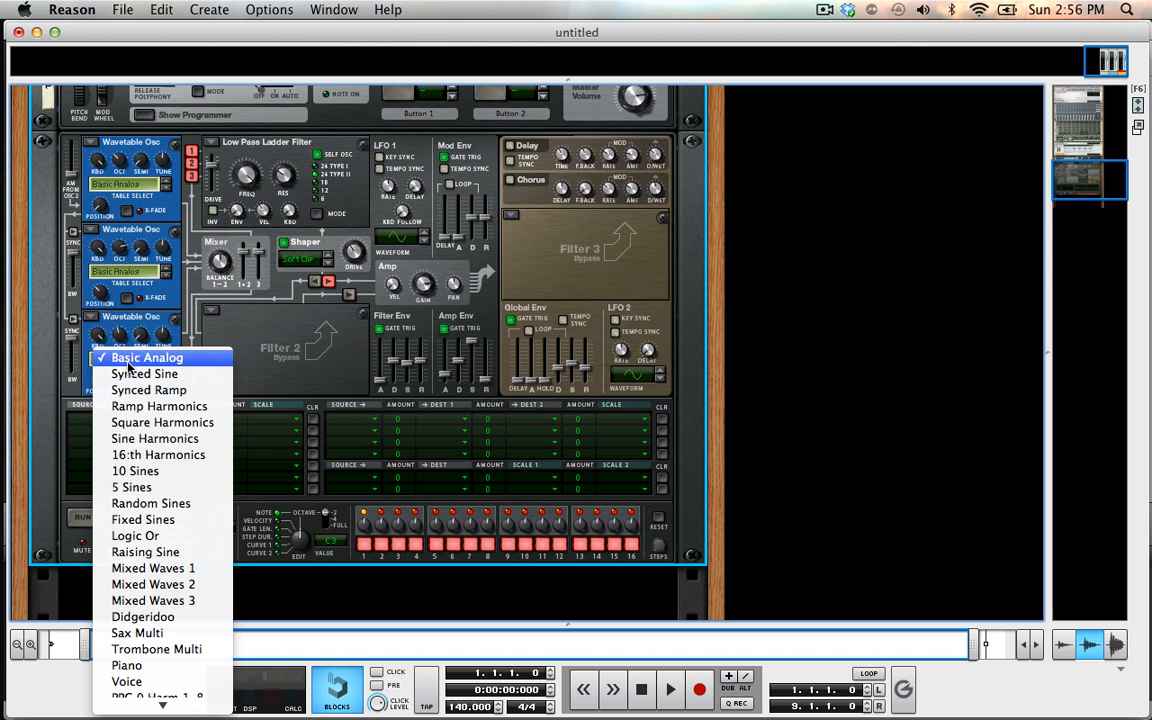
left_click(168, 471)
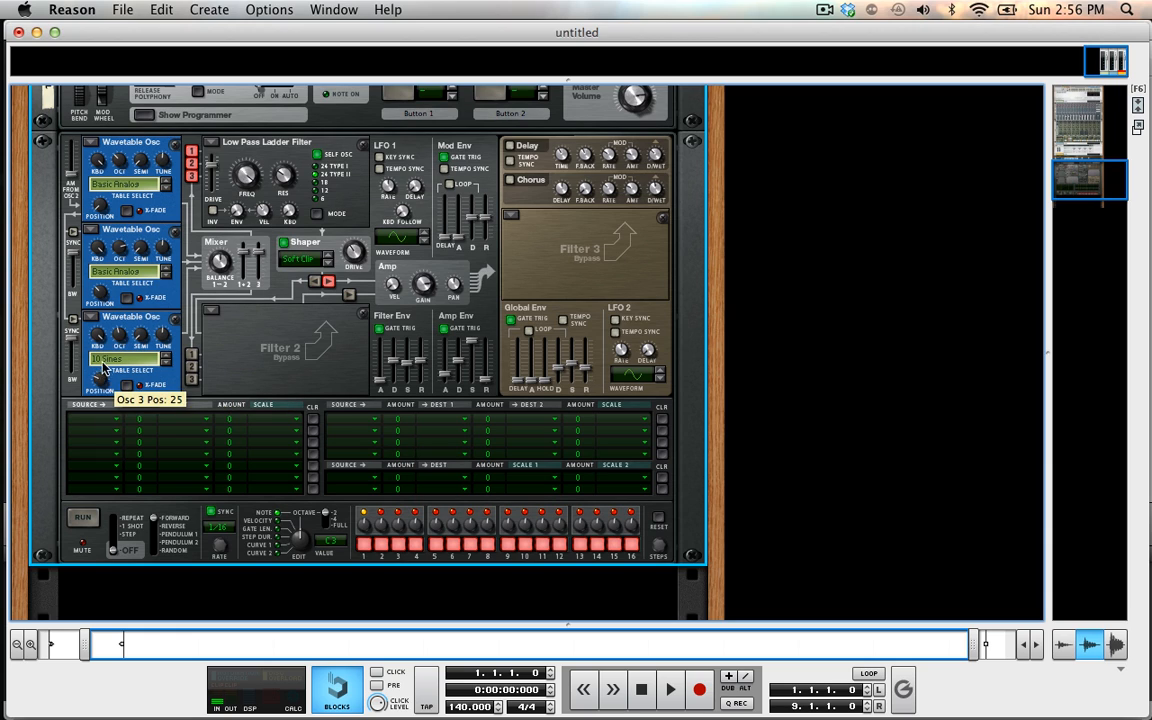
Sweep oscillator 3's wavetable position down and up to adjust its tone.
left_click_drag(103, 368, 104, 398)
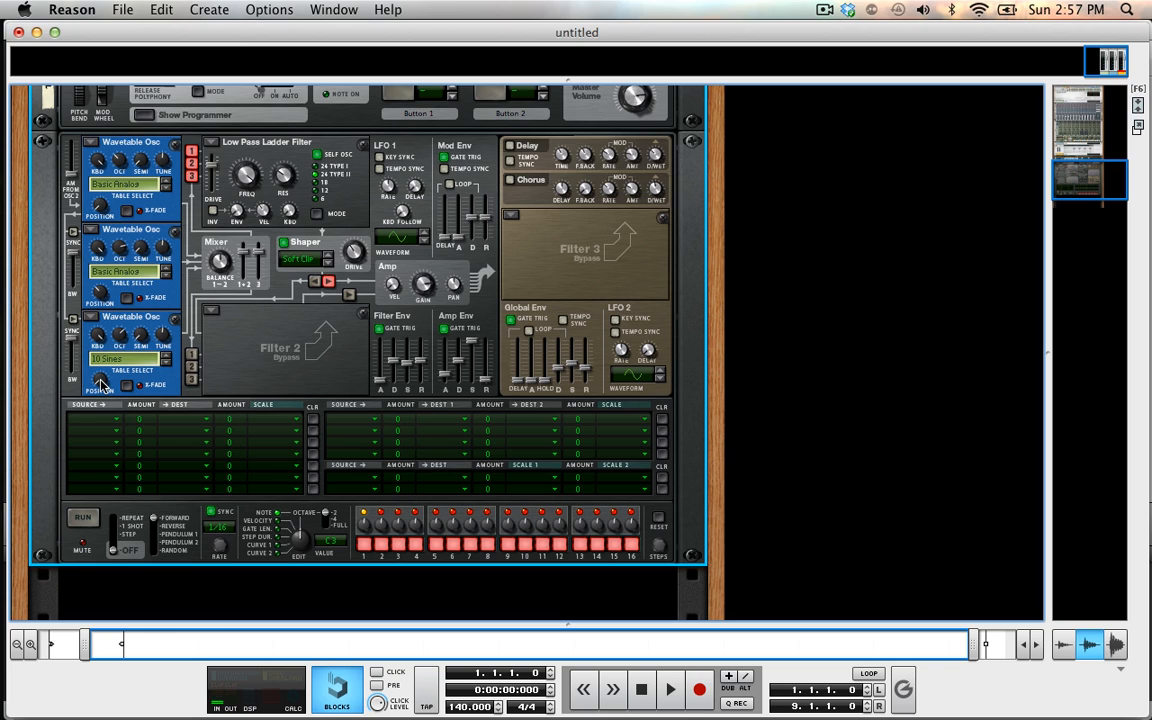
mouse_move(101, 384)
left_click_drag(101, 384, 98, 330)
Add an MClass Equalizer effect below the Thor synthesizer.
scroll(270, 330, "down", 5)
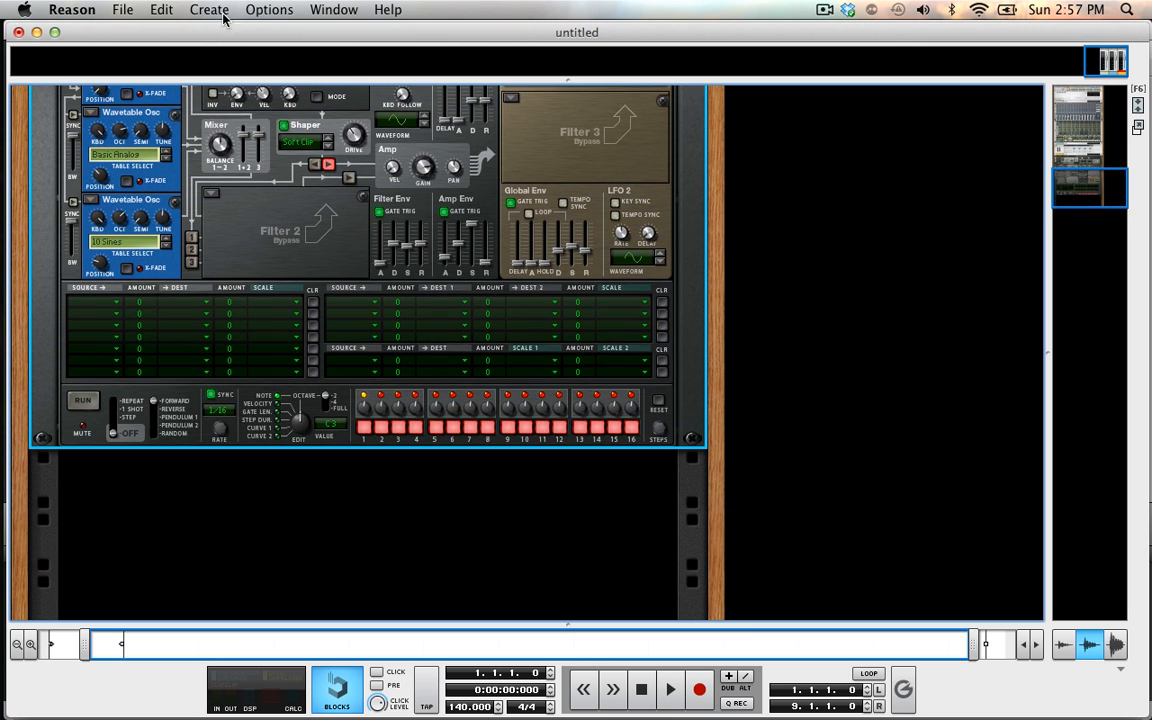
left_click(209, 10)
mouse_move(230, 98)
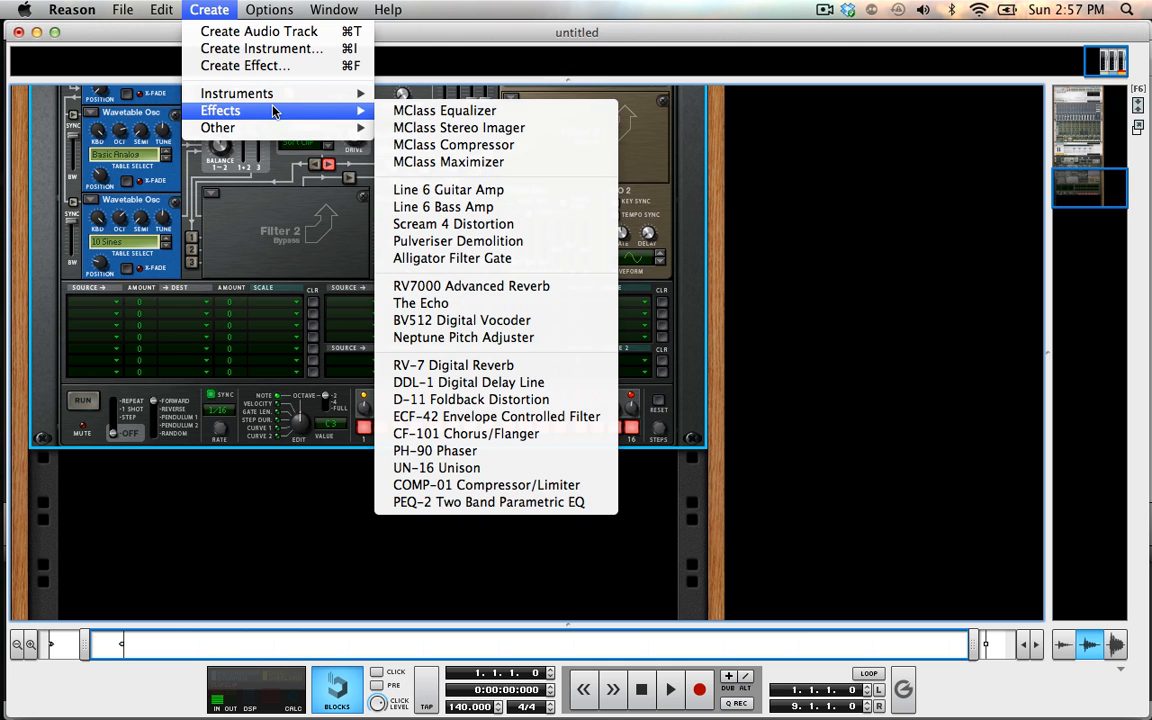
left_click(420, 111)
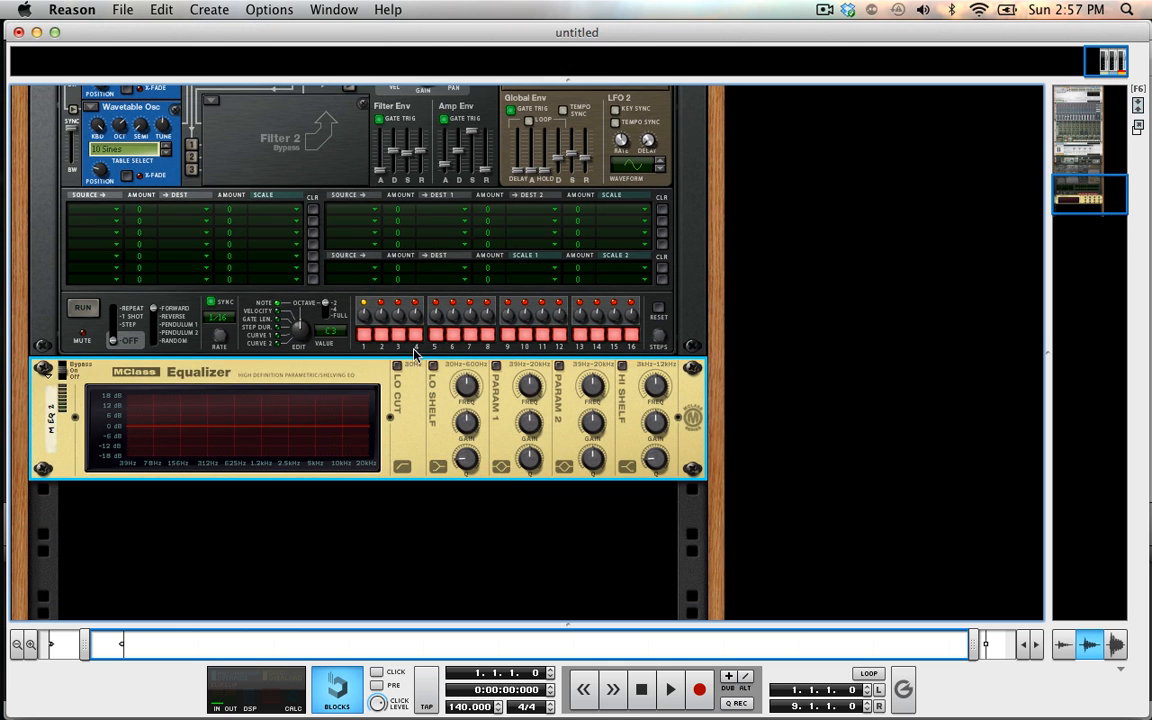
Enable the equalizer's low shelf and high shelf bands and boost the gain of both.
mouse_move(466, 422)
left_mouse_down()
mouse_move(466, 405)
mouse_move(468, 420)
left_mouse_up()
left_click(622, 365)
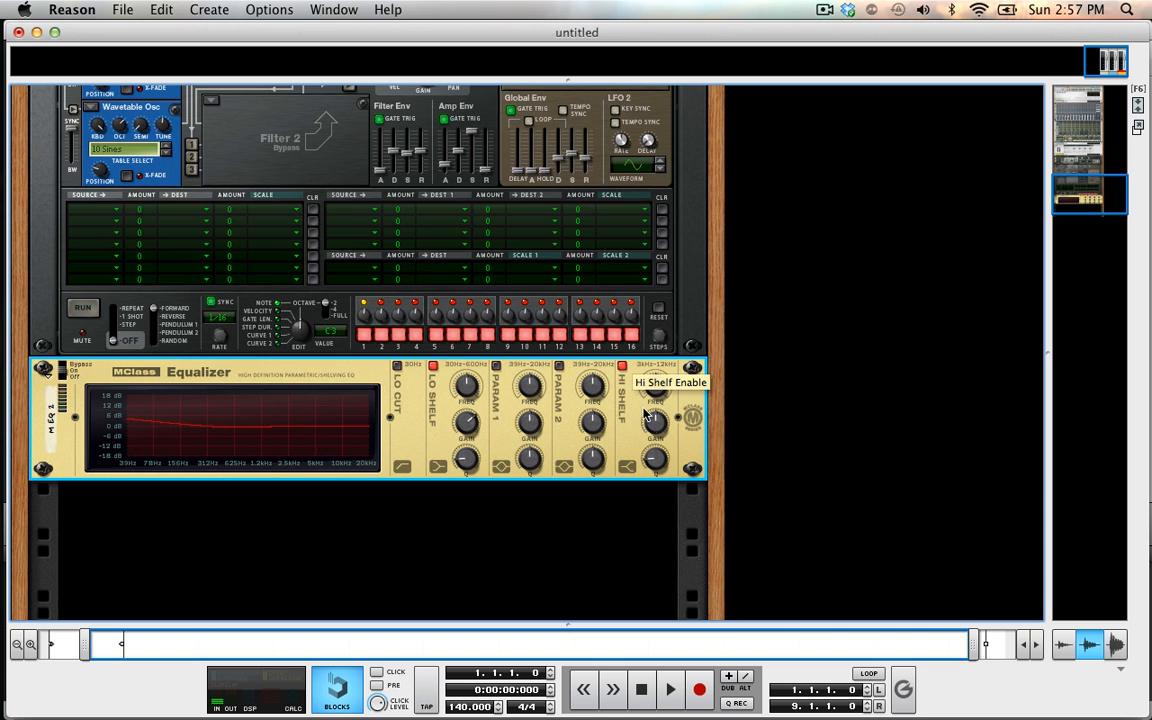
left_click_drag(655, 422, 657, 398)
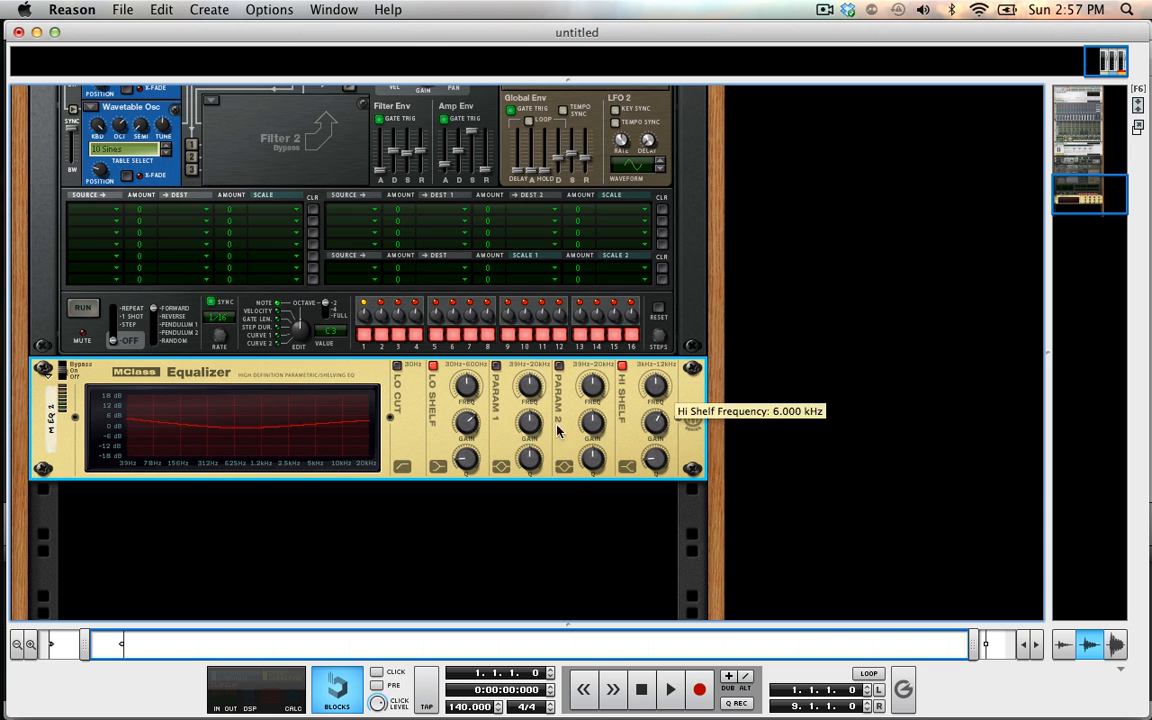
Add an MClass Maximizer below the equalizer, with its 4 ms look ahead enabled and its input gain raised.
left_click(209, 9)
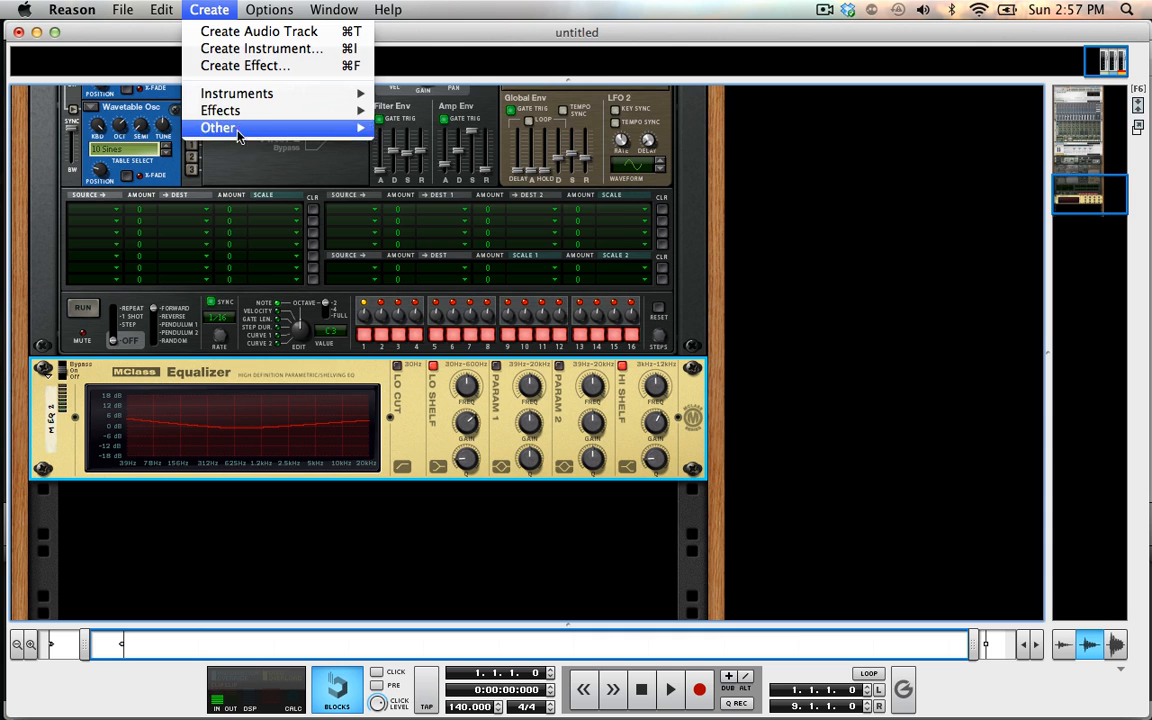
mouse_move(345, 110)
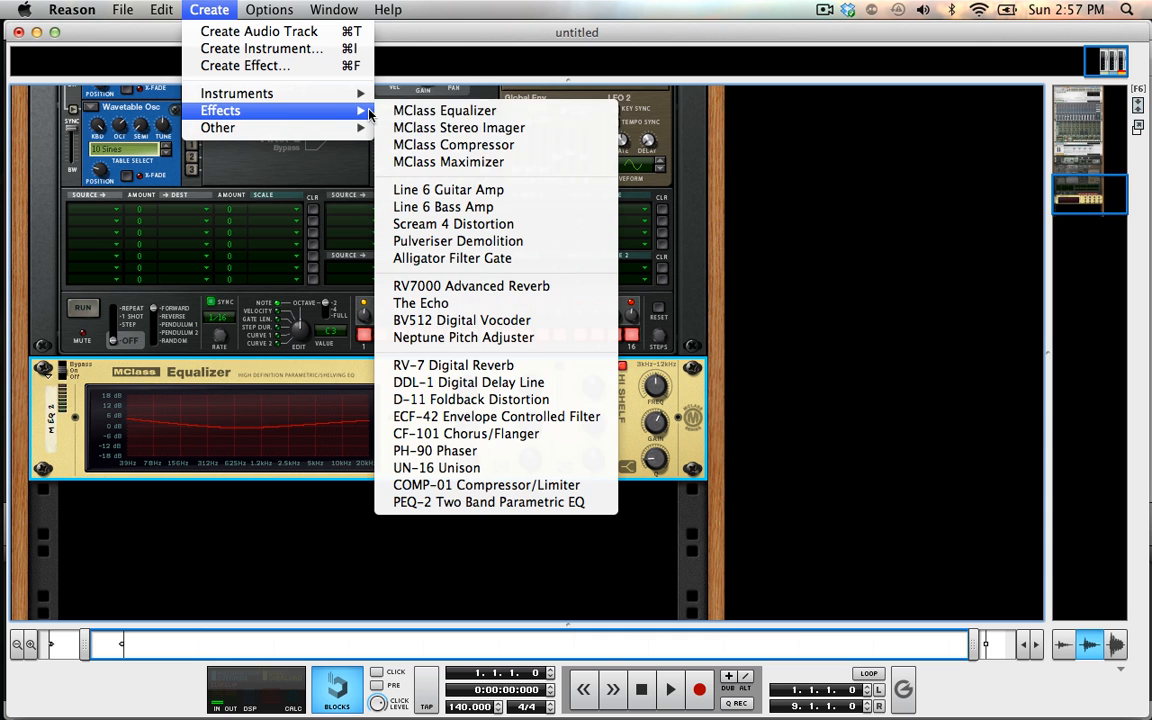
left_click(419, 165)
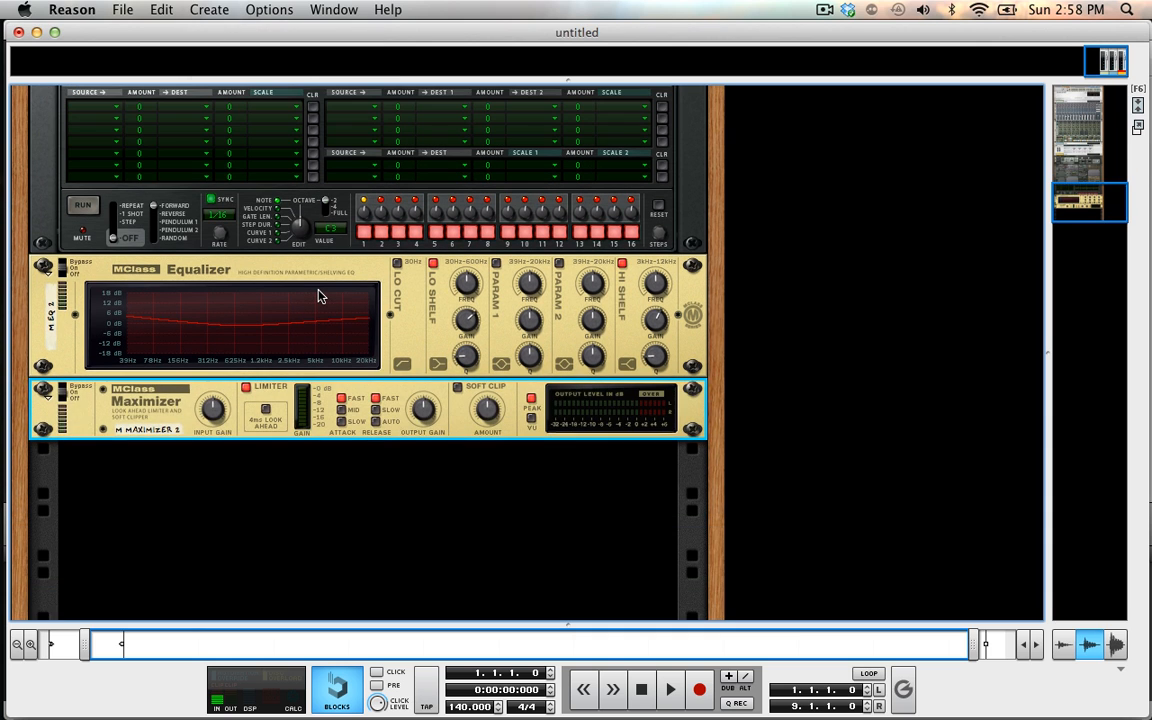
left_click(256, 424)
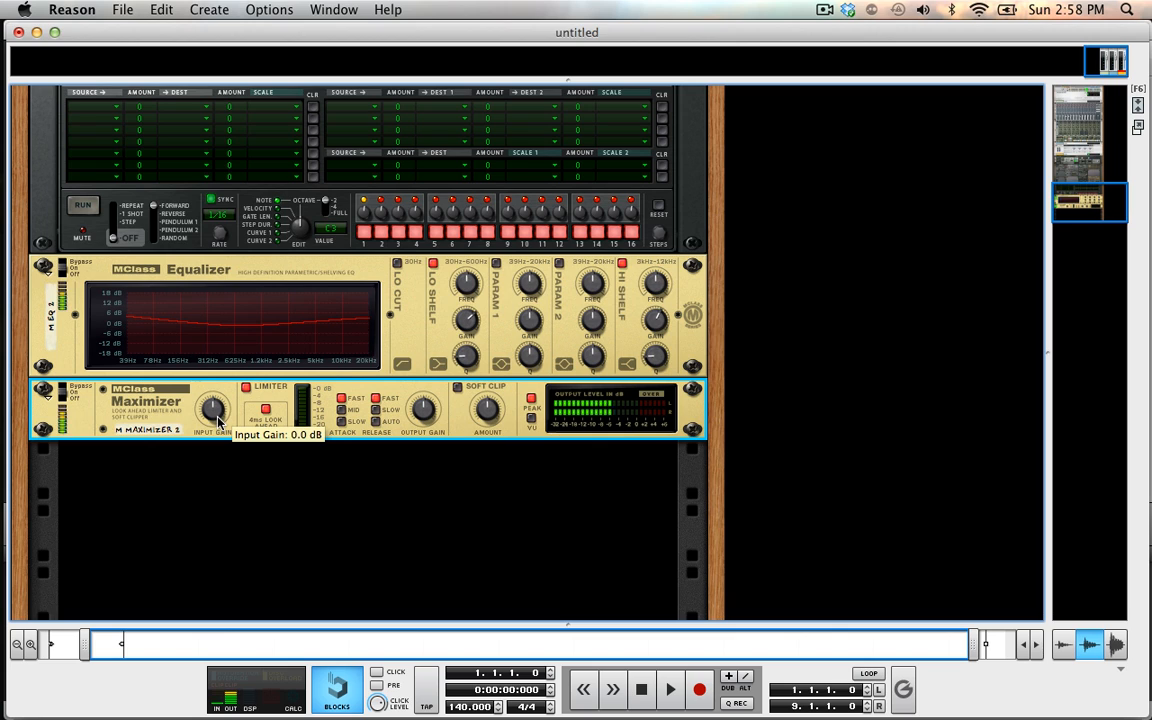
left_click_drag(218, 420, 213, 372)
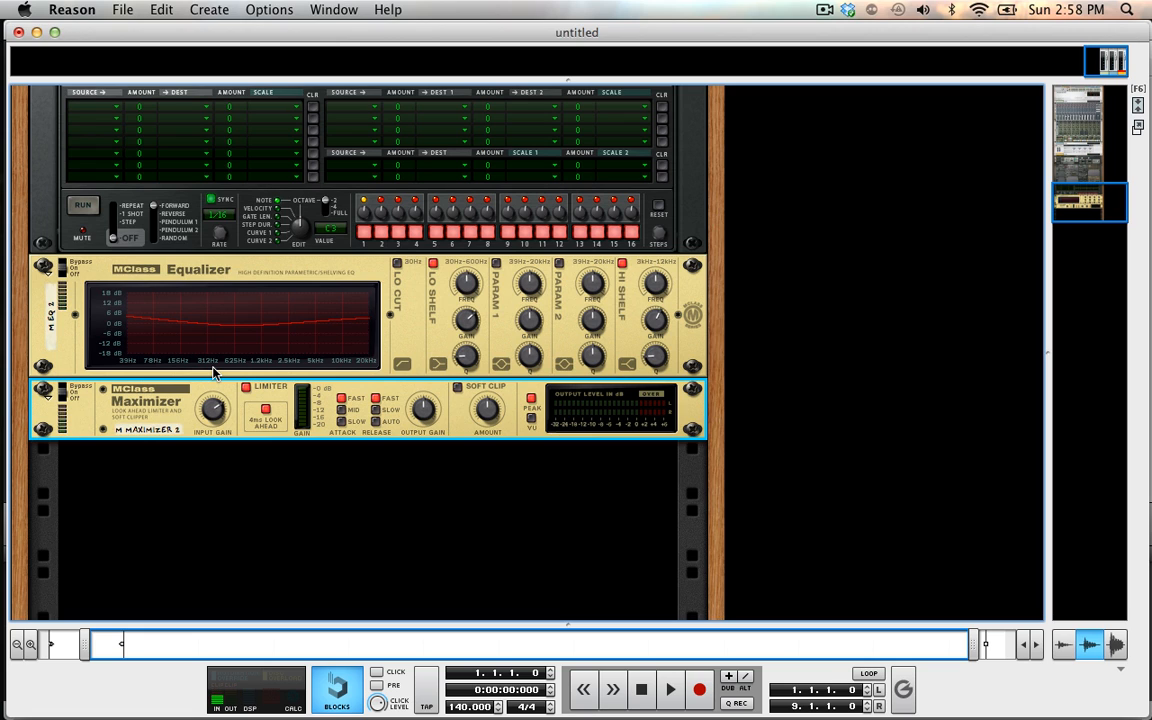
Combine the Thor synthesizer, MClass Equalizer and MClass Maximizer into one Combinator.
scroll(213, 372, "up", 5)
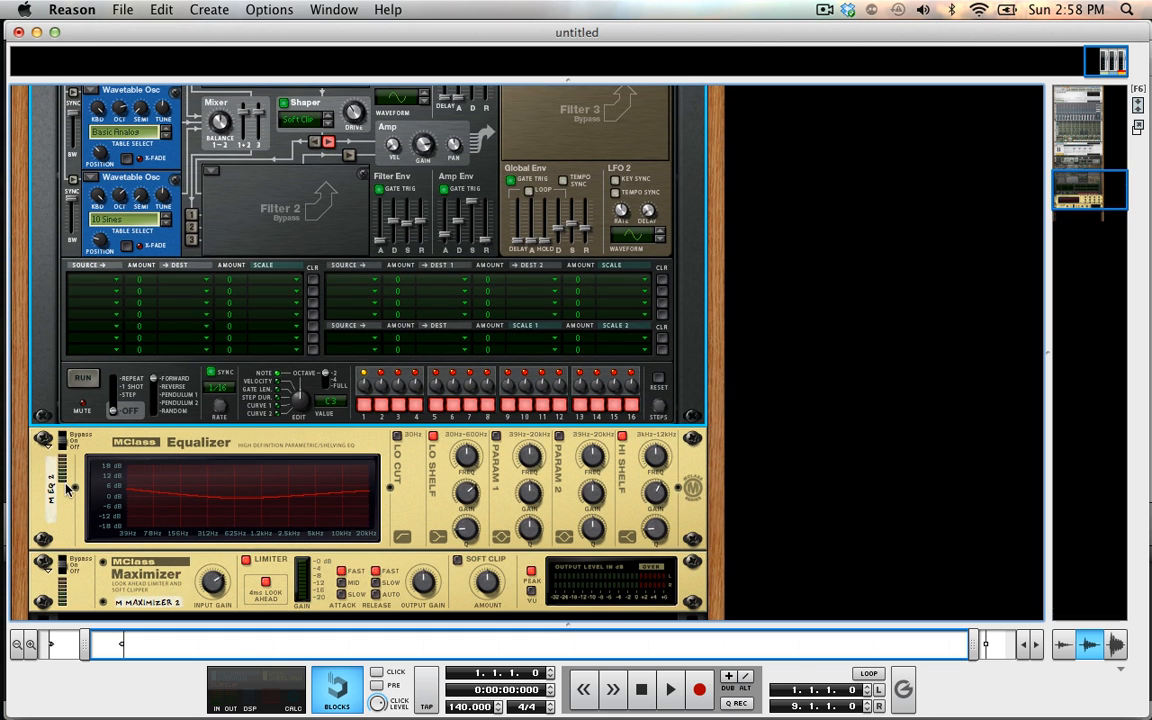
left_click(68, 488)
right_click(87, 523)
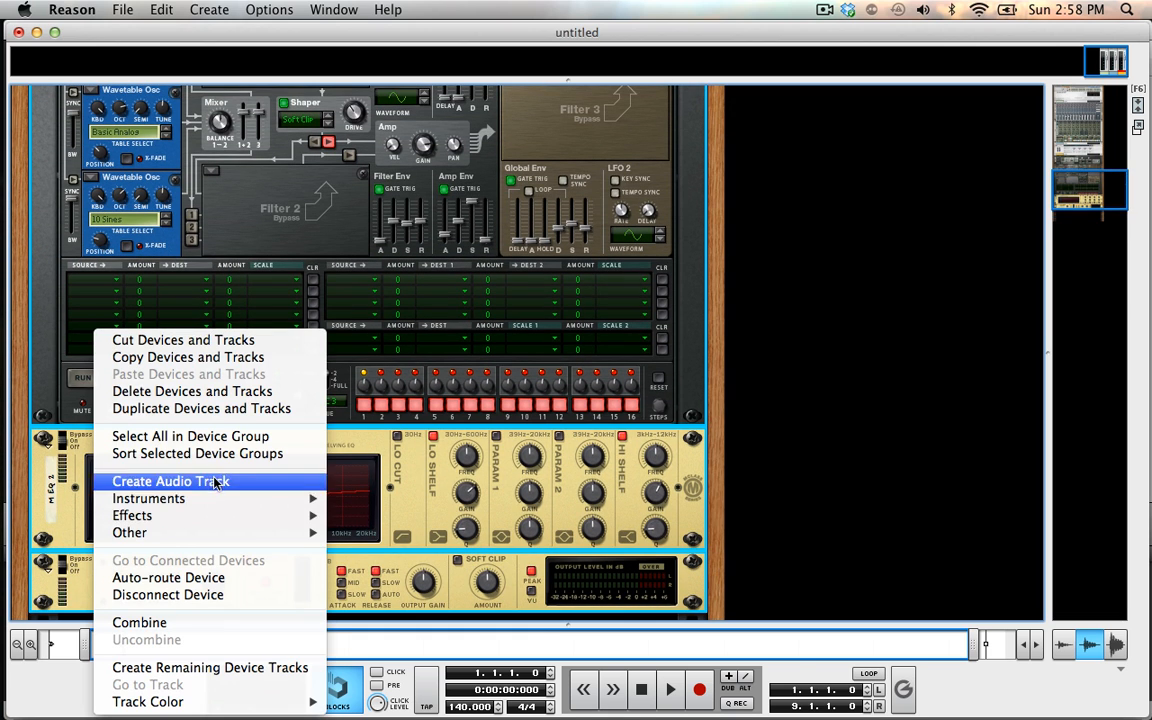
left_click(180, 622)
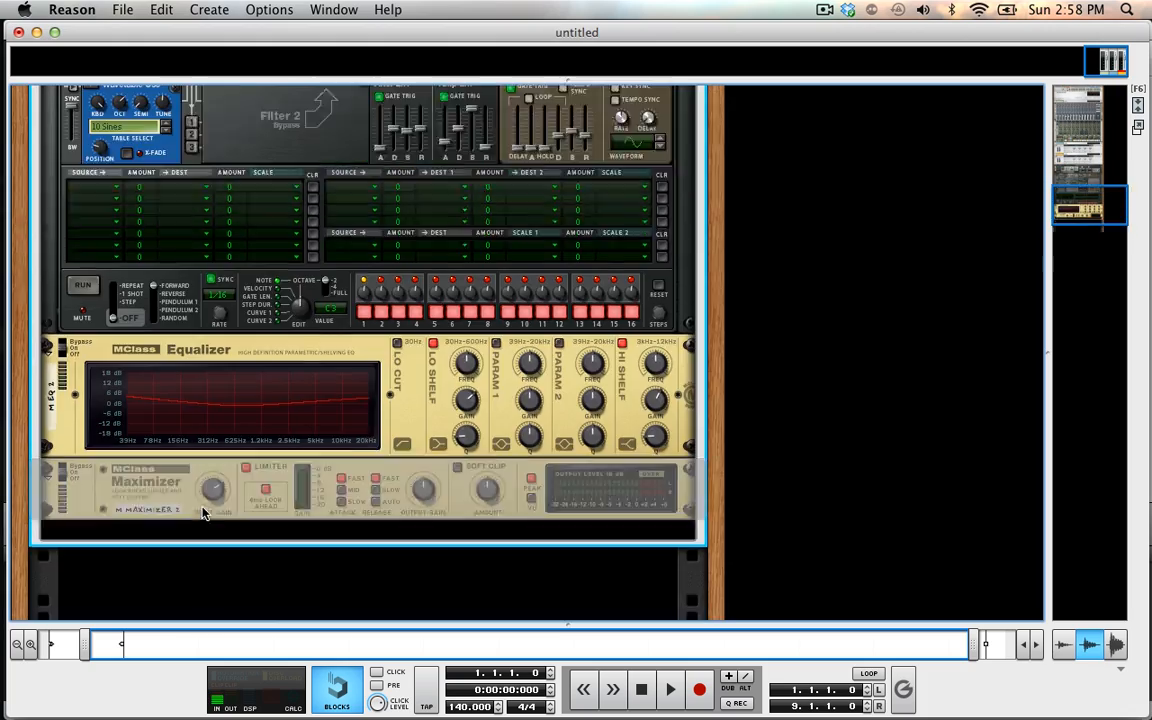
Set Thor's Filter 1 drive to 95 and turn the Shaper on.
scroll(202, 513, "up", 10)
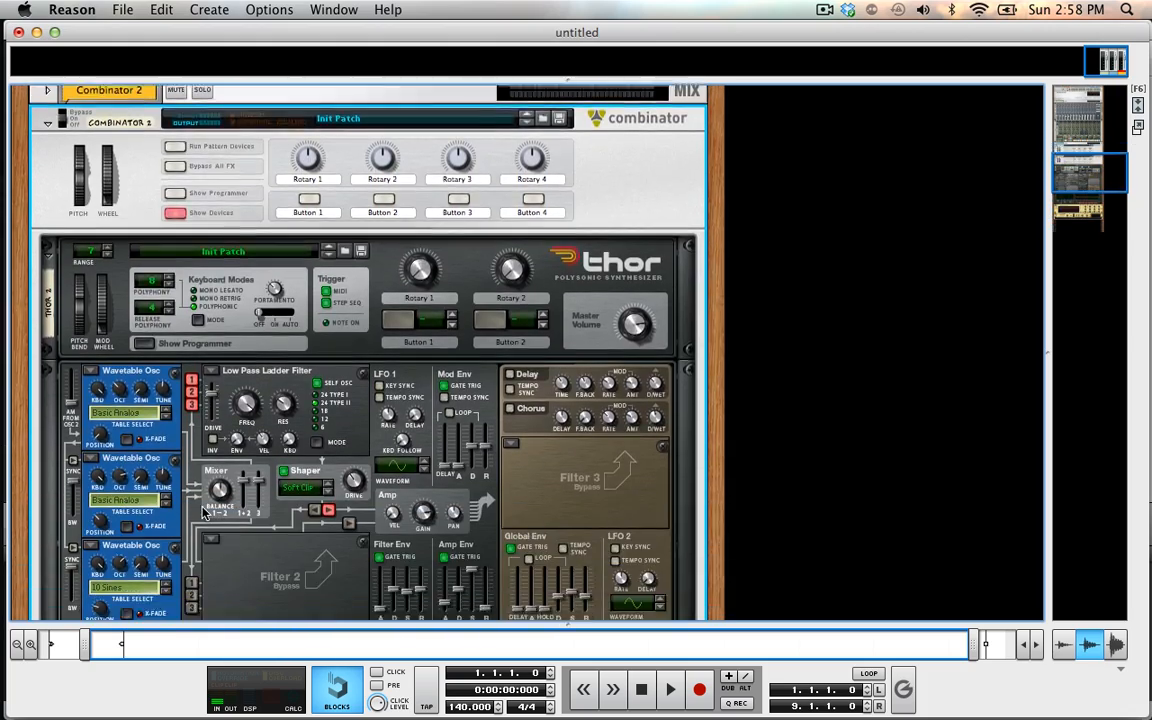
scroll(202, 513, "down", 10)
scroll(202, 513, "up", 3)
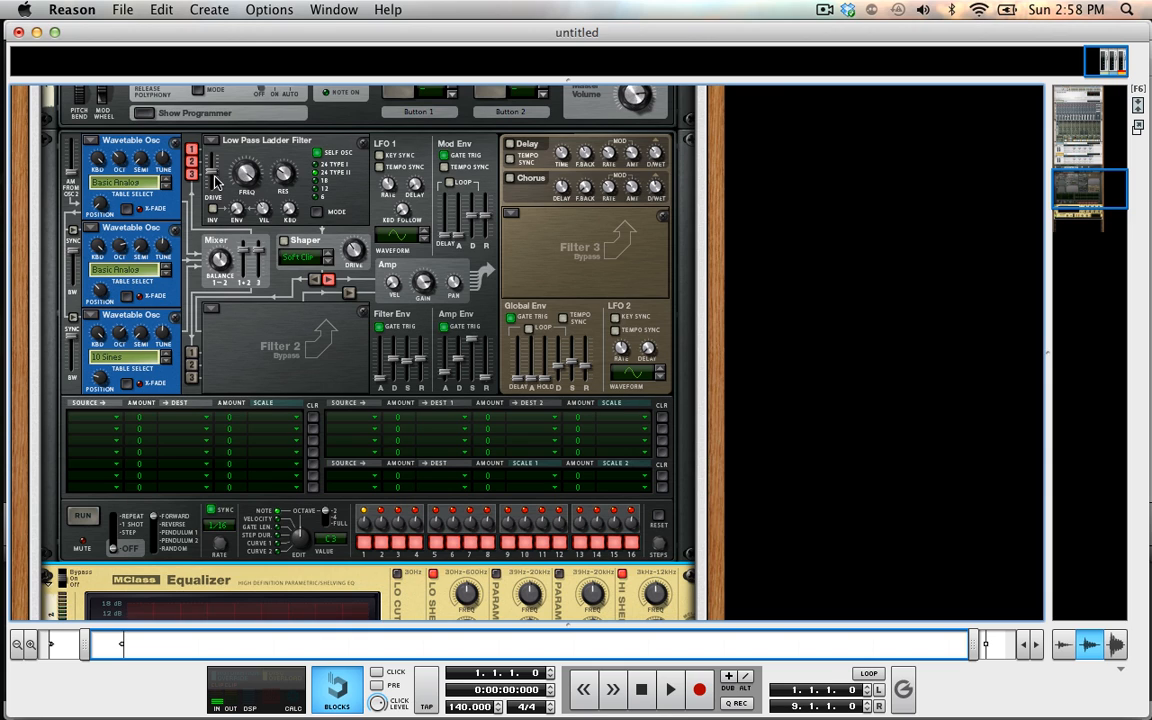
left_click_drag(211, 178, 238, 146)
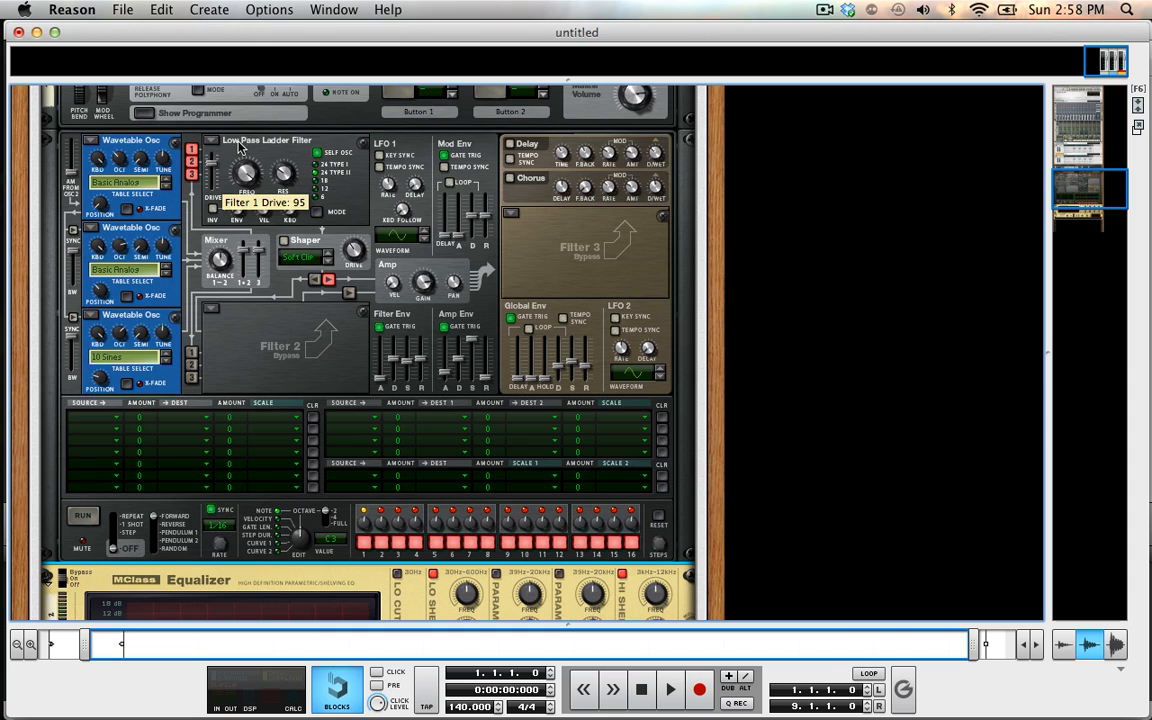
left_click(286, 242)
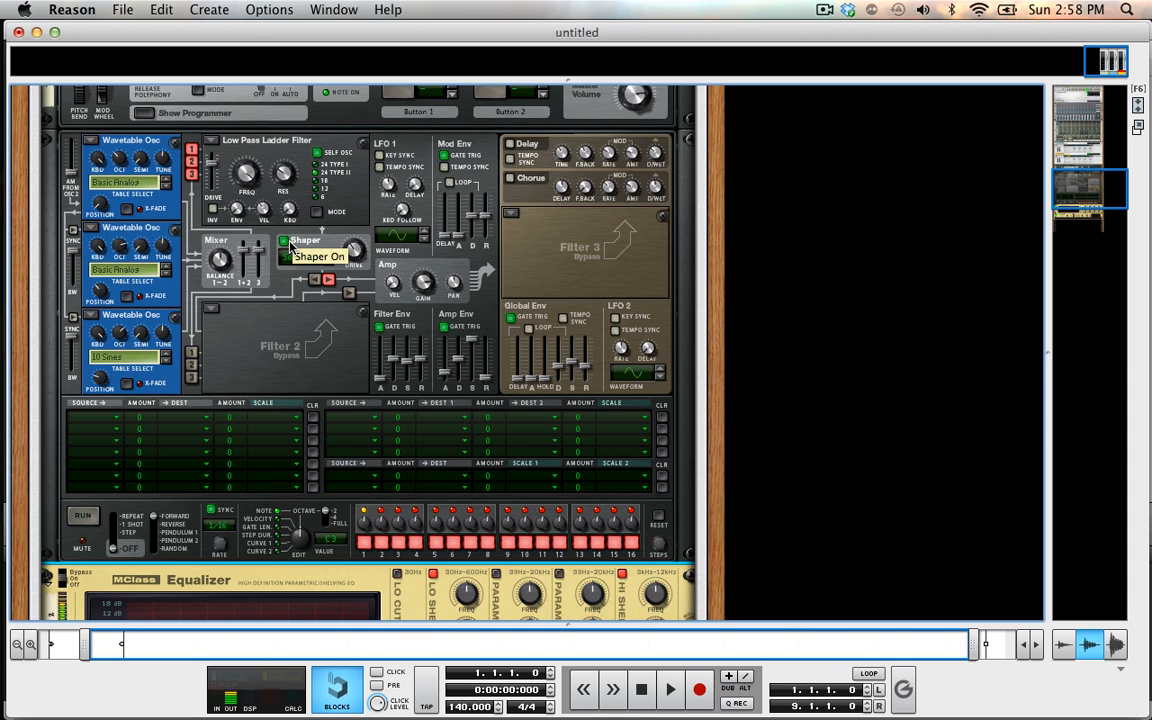